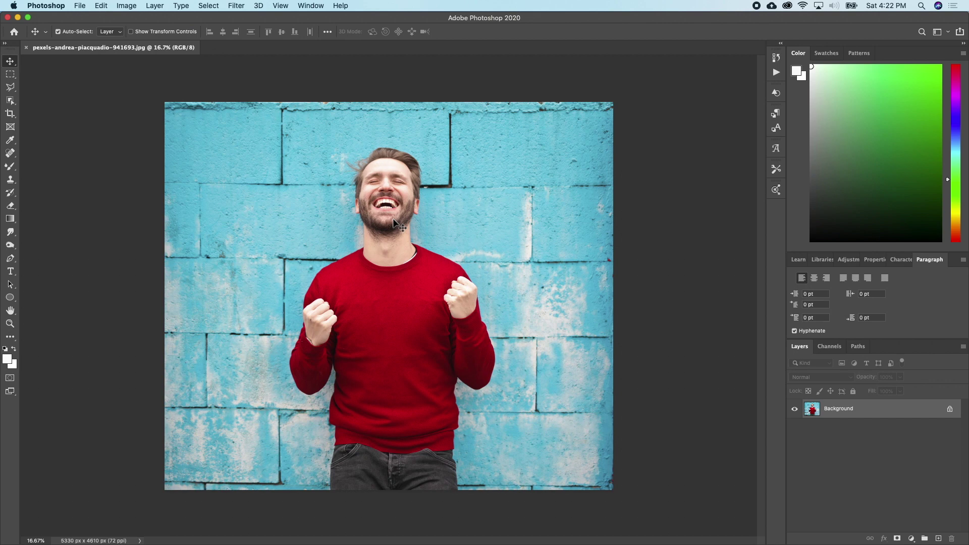
Create a new blank document 1280 px wide and 720 px high with a resolution of 300 pixels/centimeter.
left_click(83, 7)
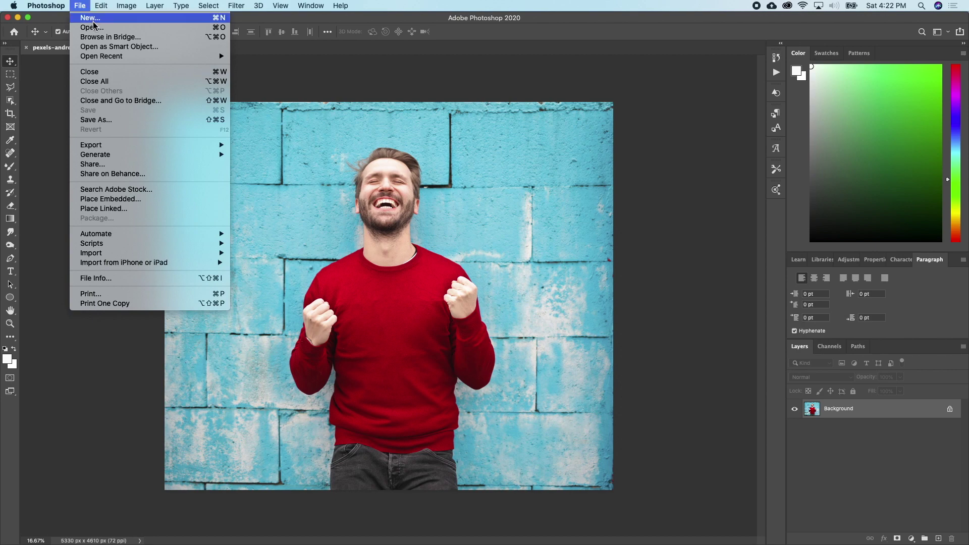
left_click(94, 22)
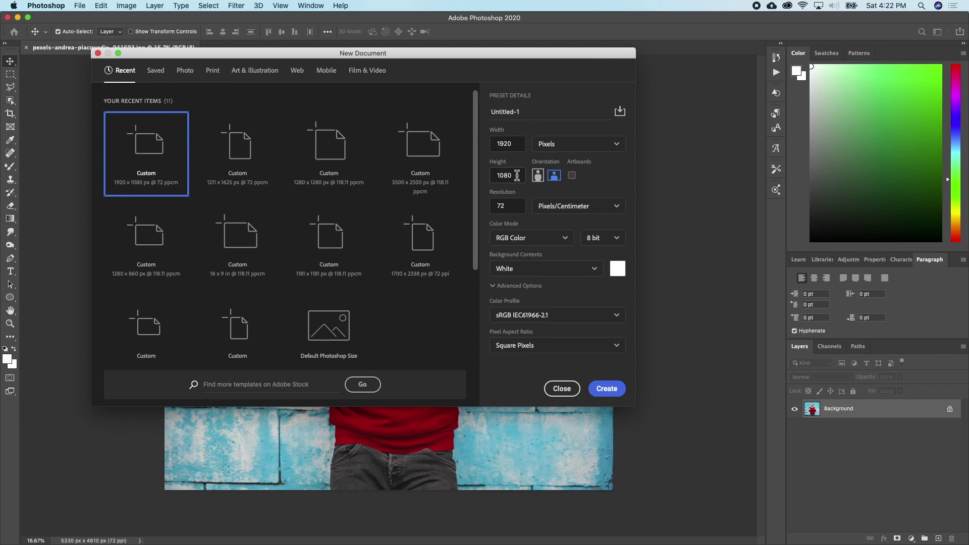
left_click_drag(522, 144, 489, 145)
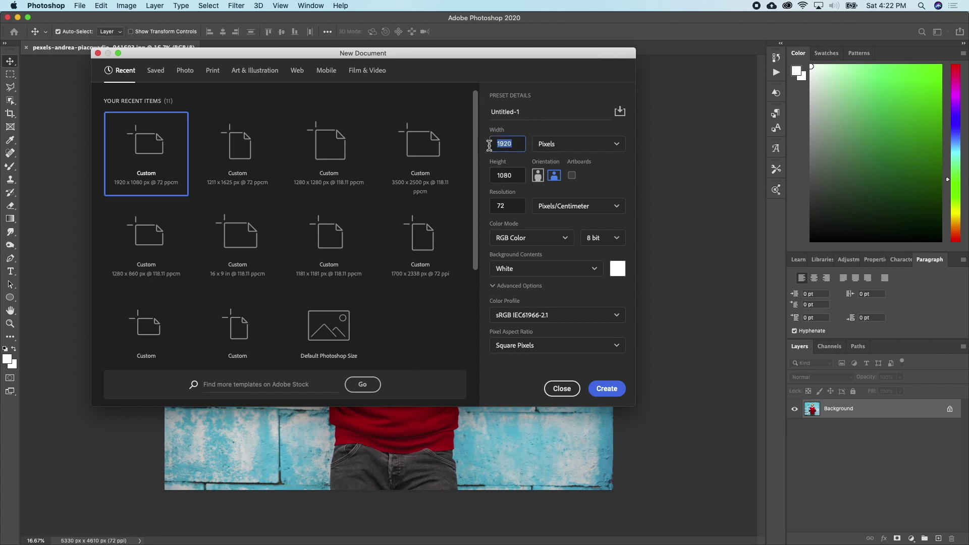
type("12")
left_click_drag(523, 176, 490, 176)
type("720")
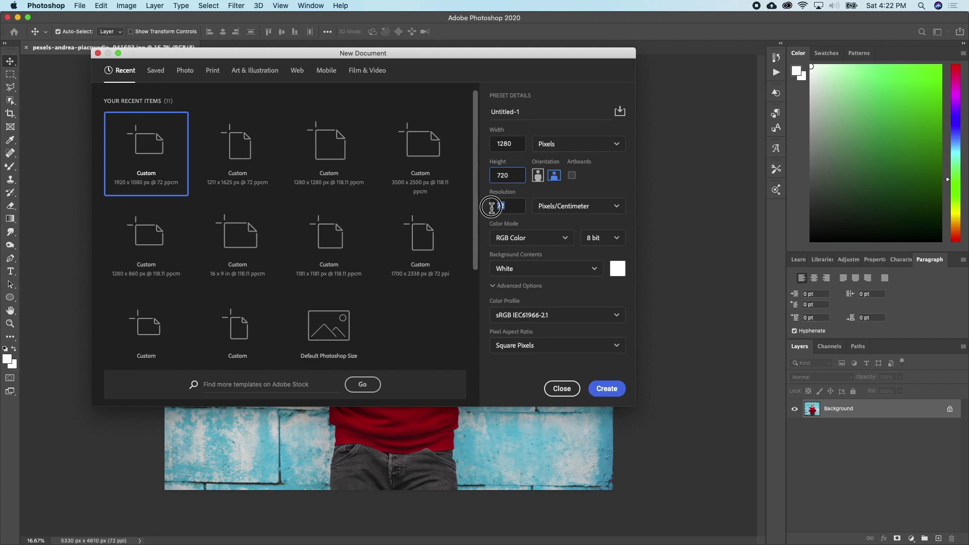
left_click_drag(520, 206, 491, 208)
type("300")
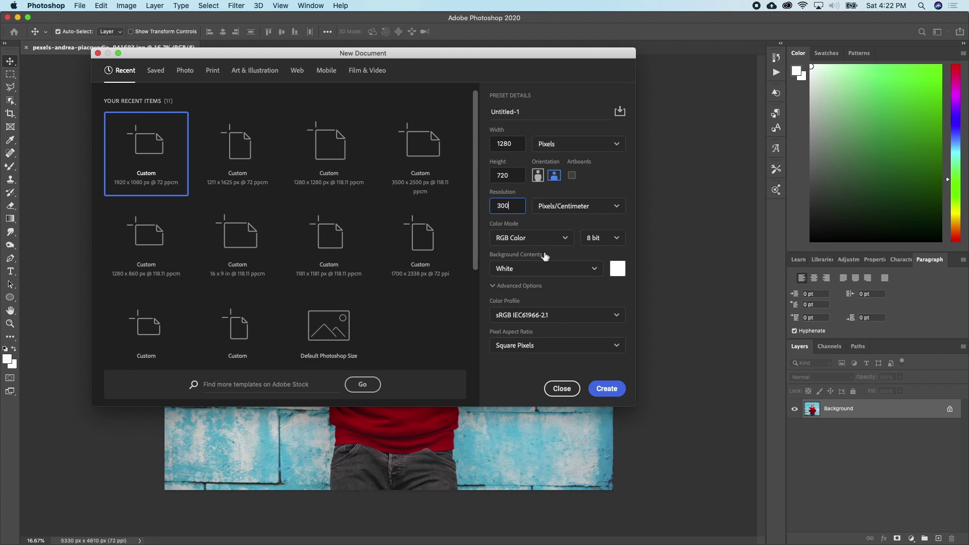
left_click(605, 390)
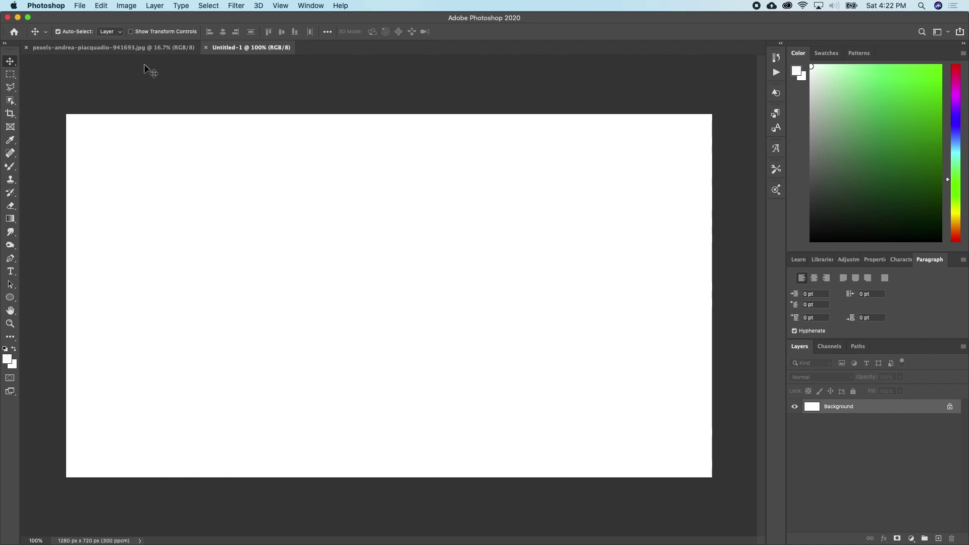
Unlock the background layer of the photo of the man and copy it into the Untitled-1 document.
left_click(144, 48)
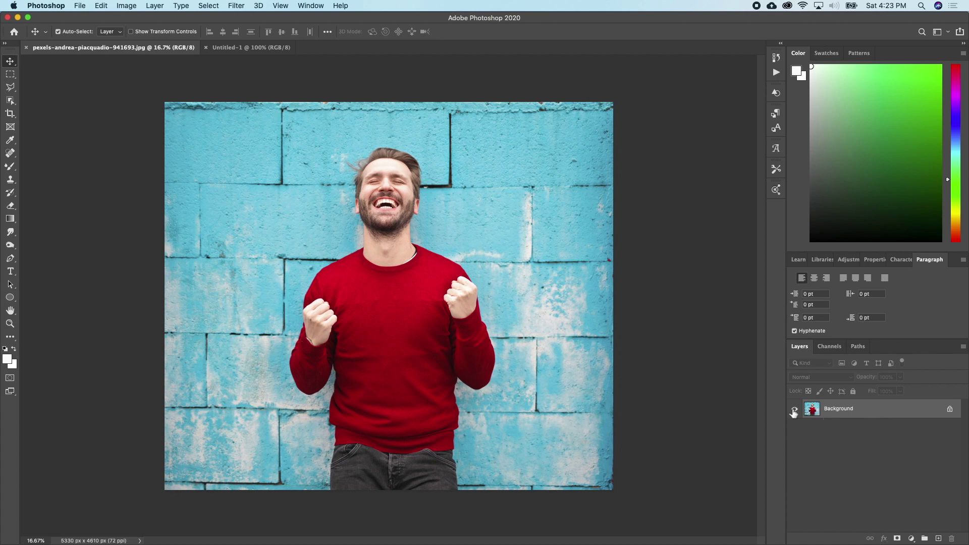
left_click(948, 410)
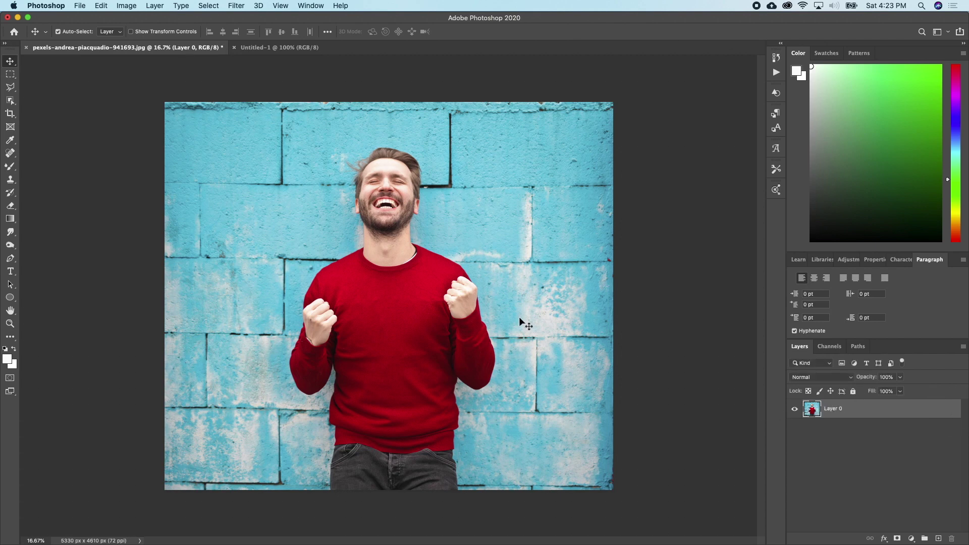
left_click_drag(311, 123, 326, 281)
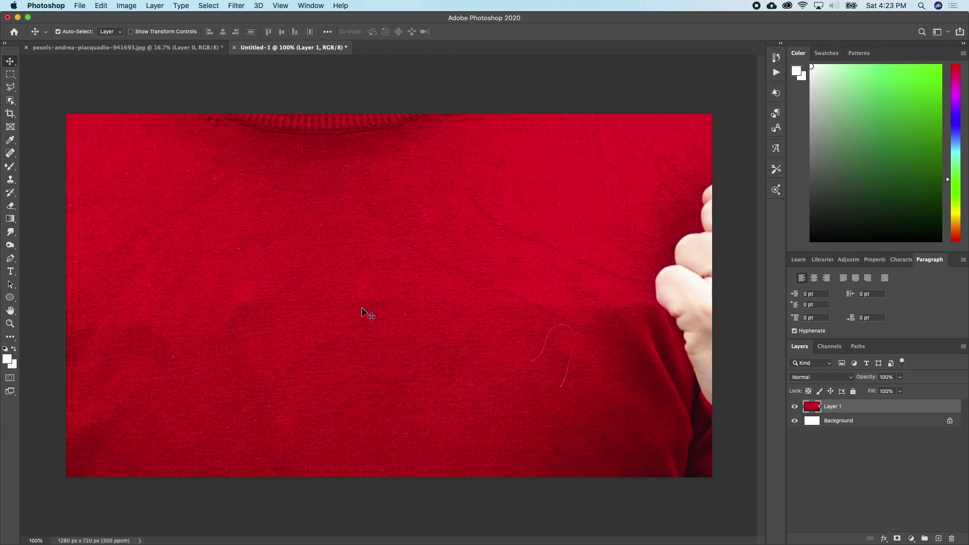
Scale the photo layer down to about 24% and position it to fill the canvas with the man's head and torso centred.
left_click(387, 264, "alt+super")
left_click_drag(372, 279, 349, 295)
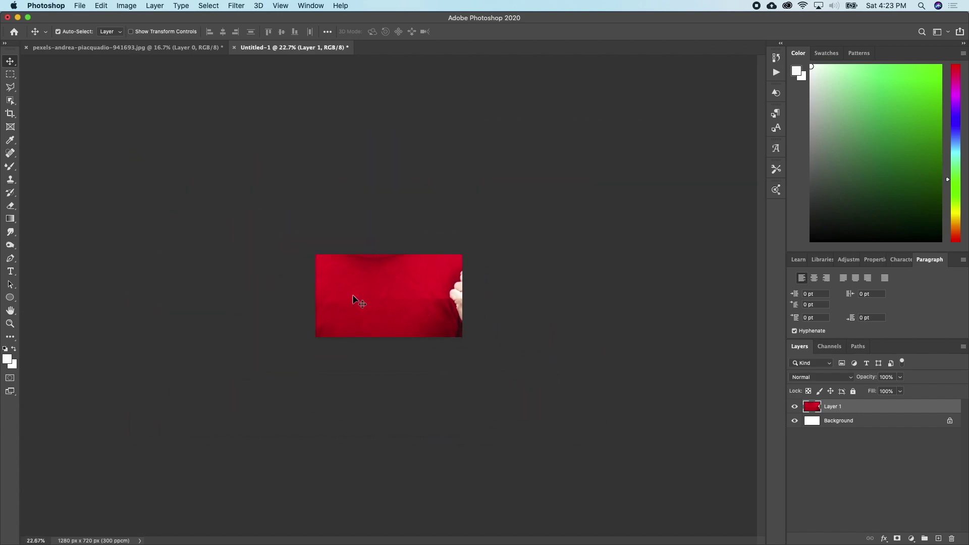
key("super+t")
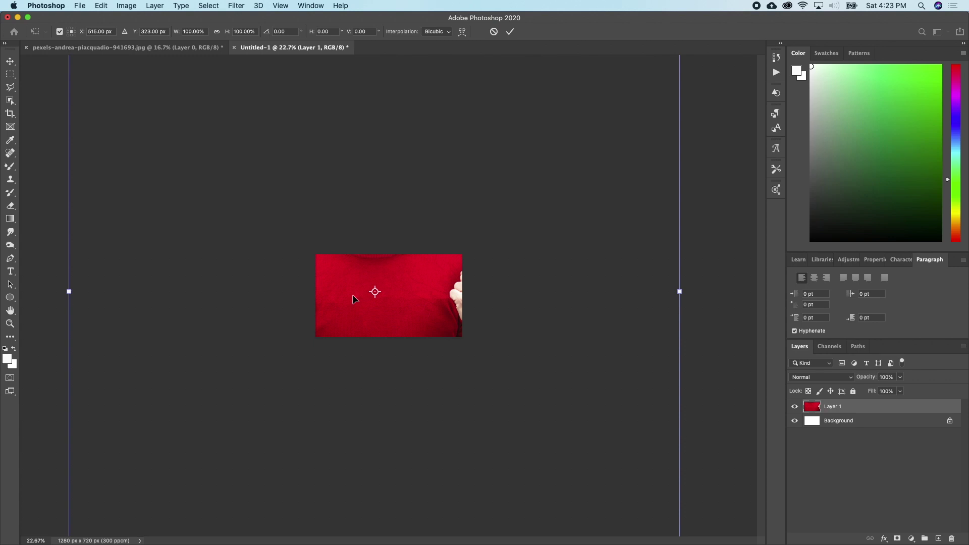
left_click_drag(417, 259, 400, 277)
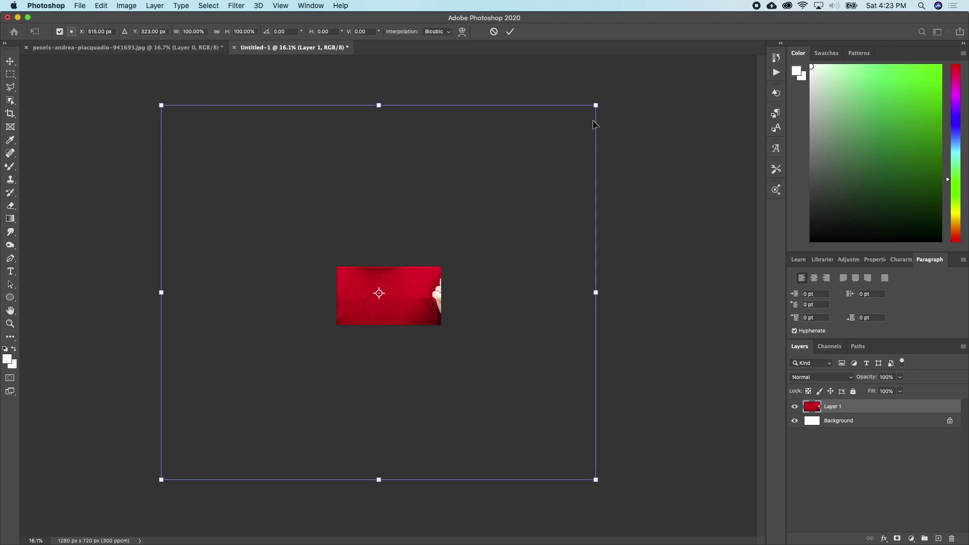
left_click_drag(595, 104, 474, 236)
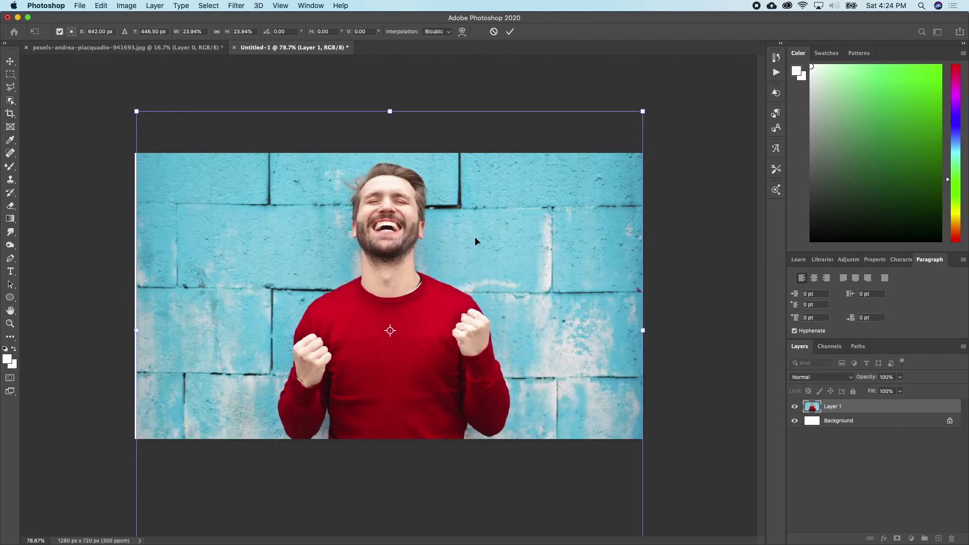
key("Return")
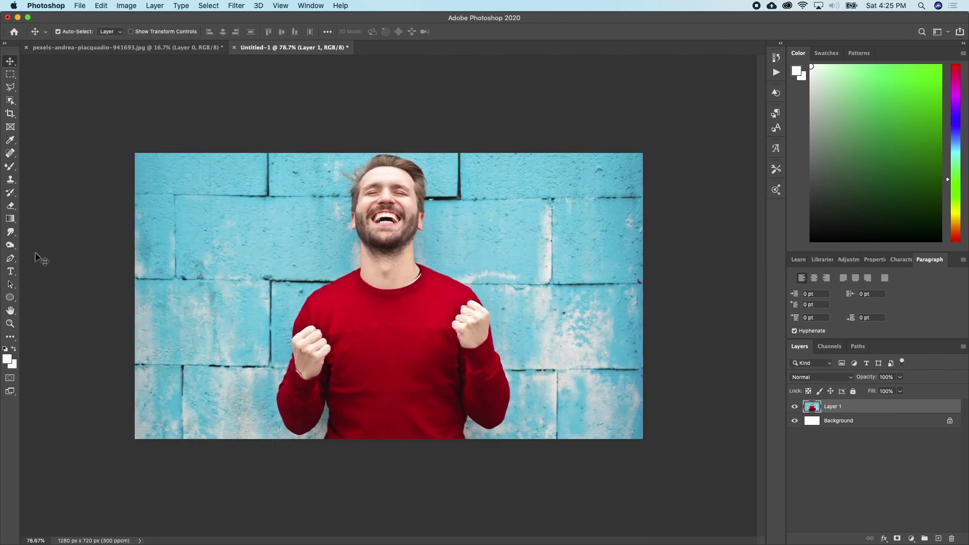
Add two separate white Rockwell text layers reading YOUTUBE and THUMBNAIL, one above the other, across the left and middle of the photo.
left_click(10, 271)
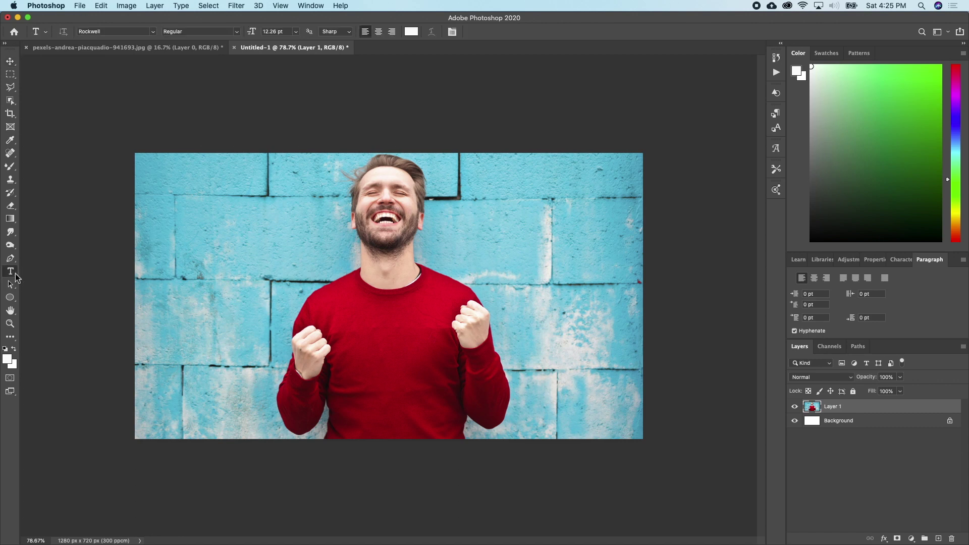
left_click(157, 317)
type("Y")
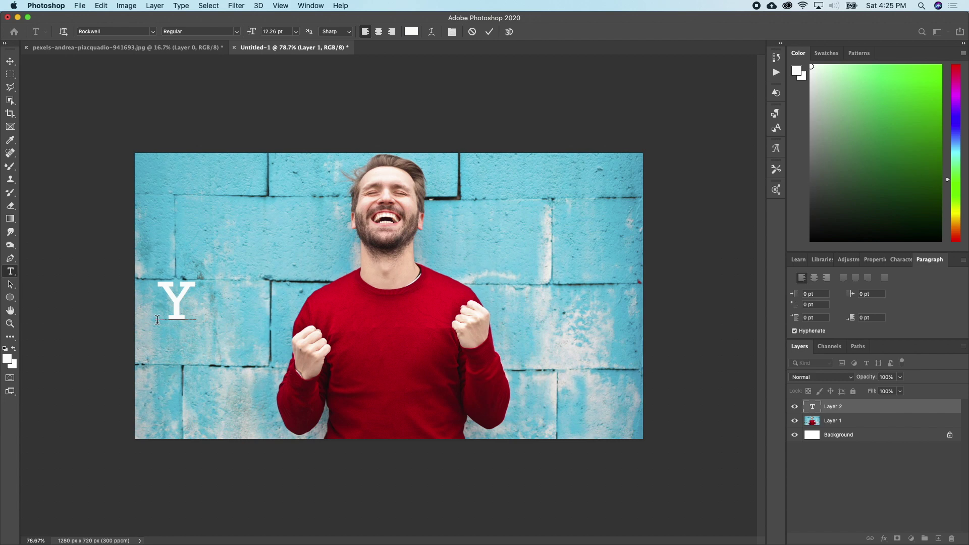
type("OUTUBE")
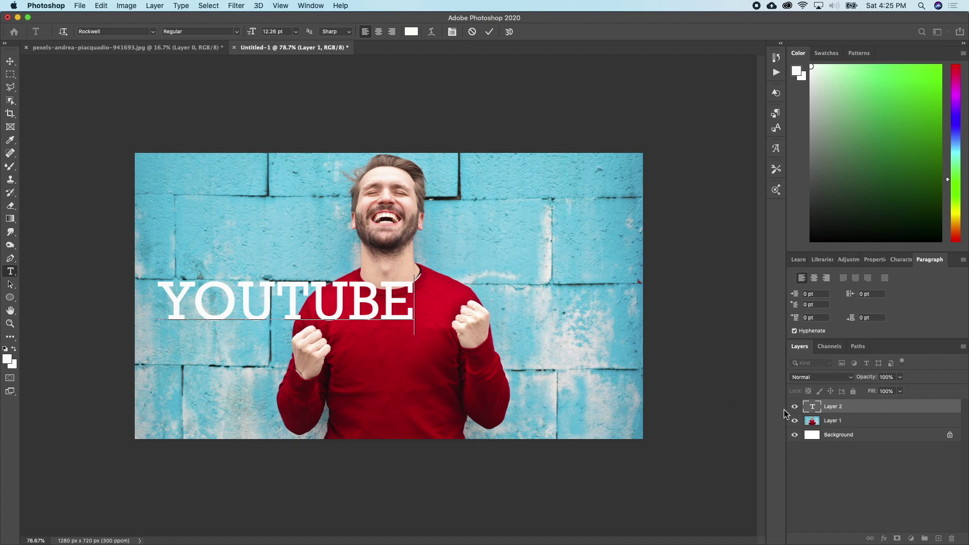
left_click(841, 409)
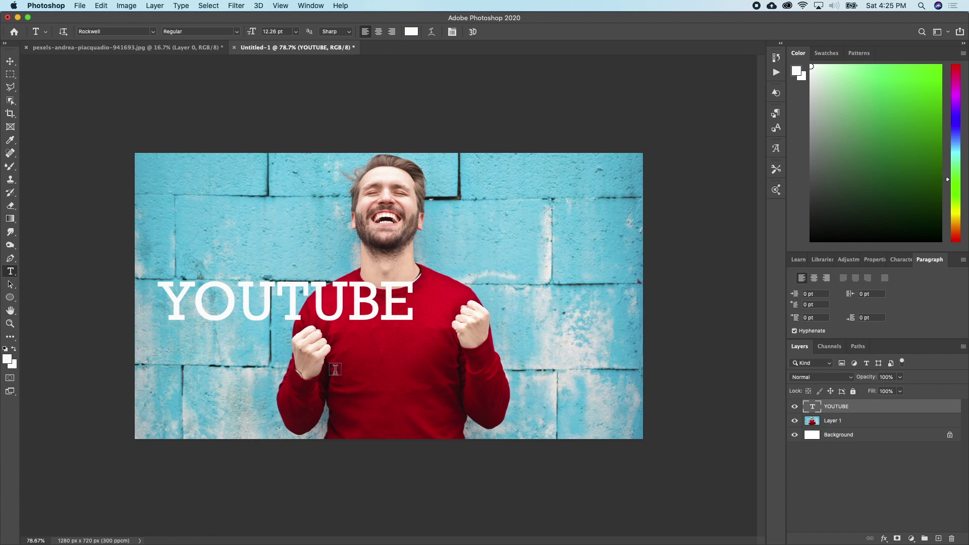
left_click(191, 361)
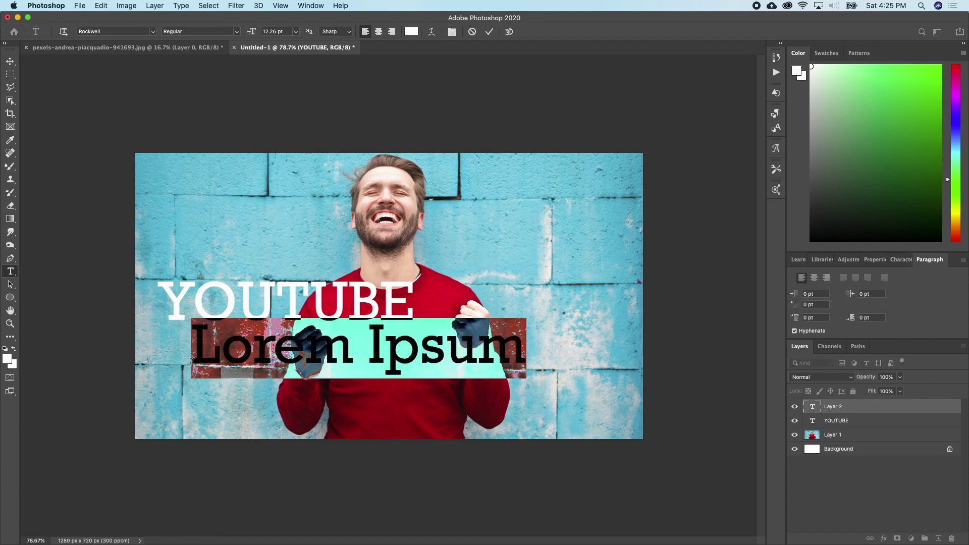
type("THUM")
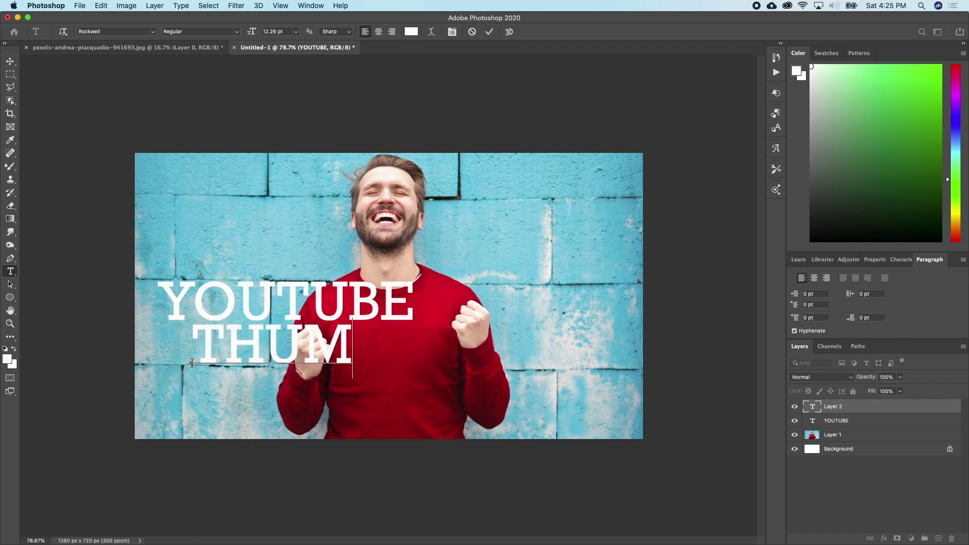
type("BNAIL")
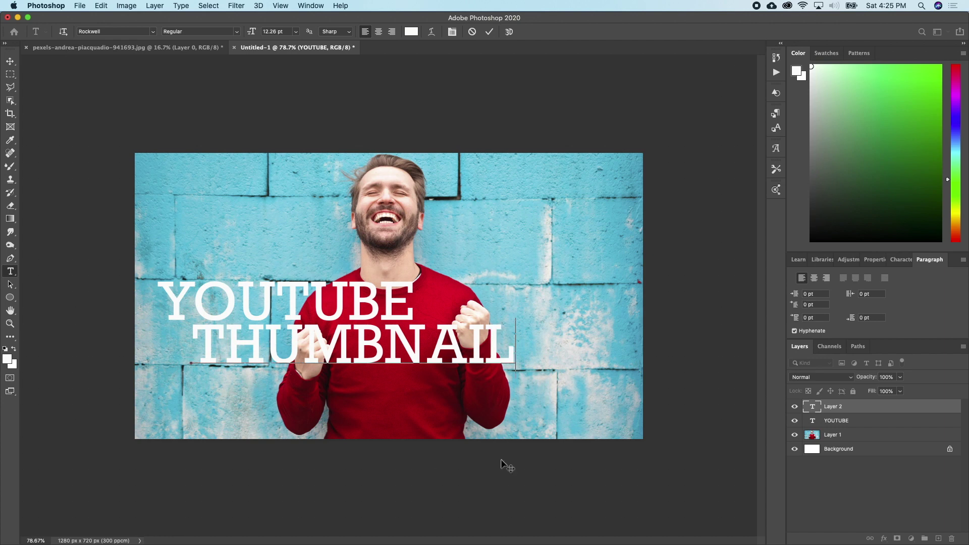
left_click(835, 411)
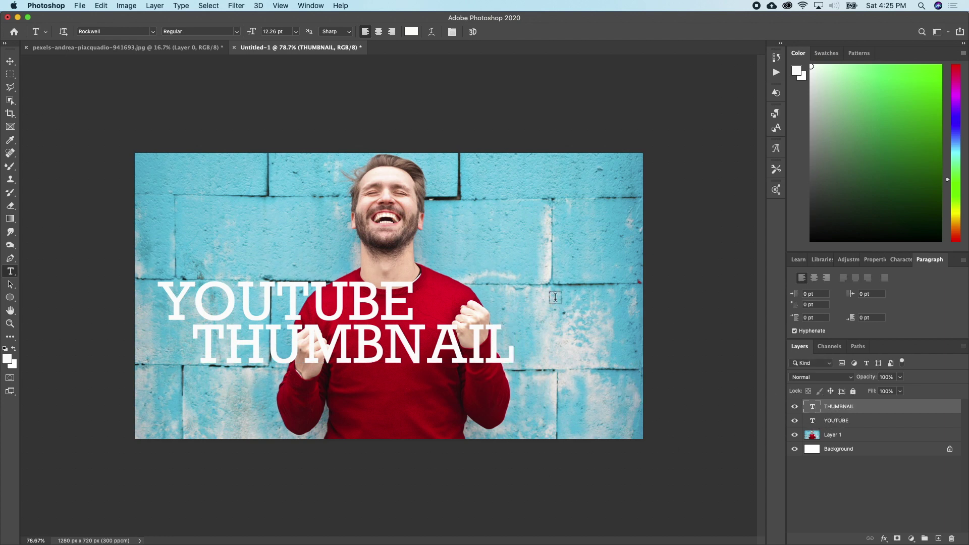
Add two more separate text layers reading PHOTOSHOP and TUTORIAL on the wall to the right of the man.
left_click(474, 252)
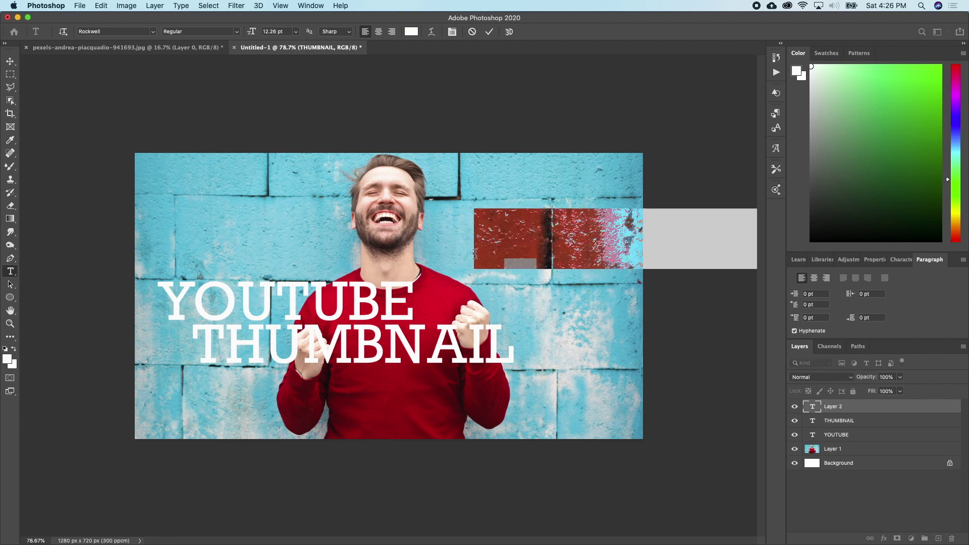
type("PHOTOGR")
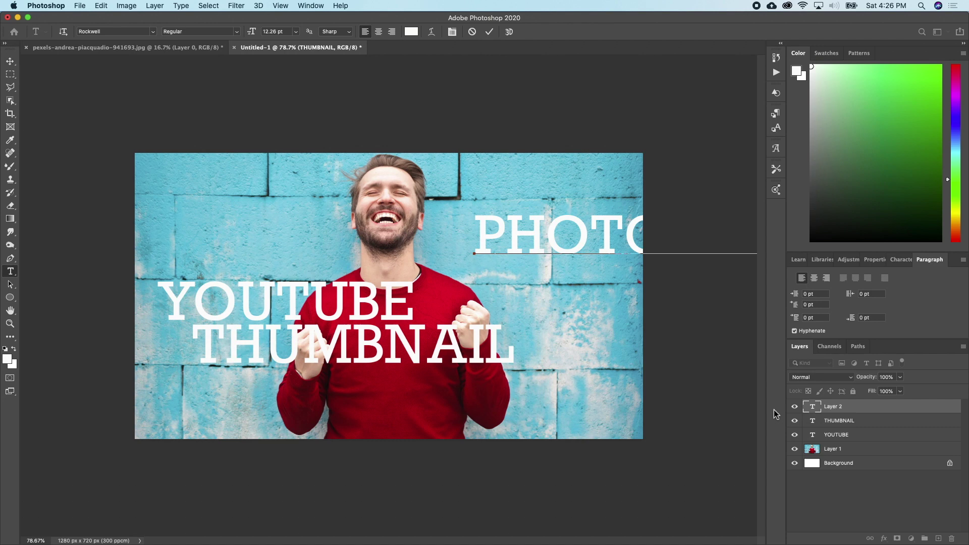
left_click(842, 406)
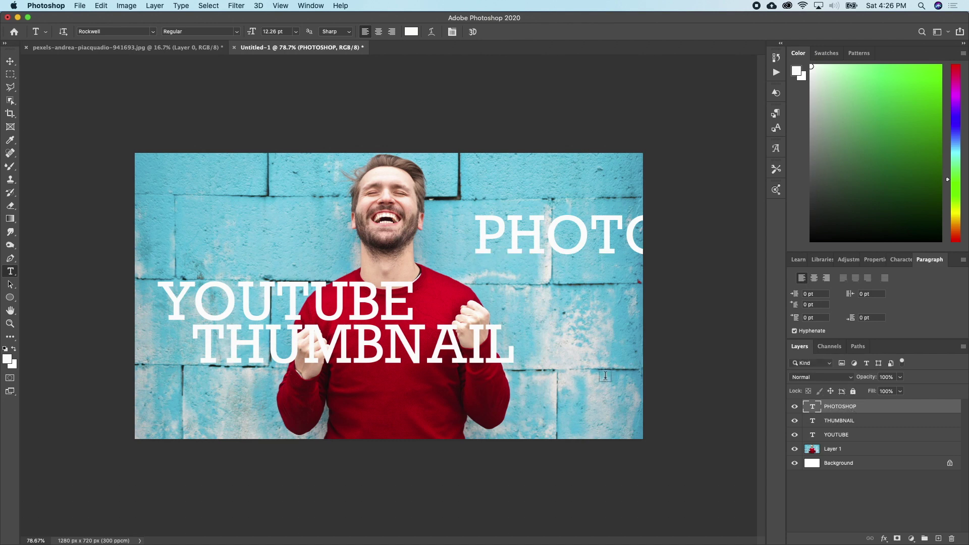
left_click(536, 311)
type("TUTORIA")
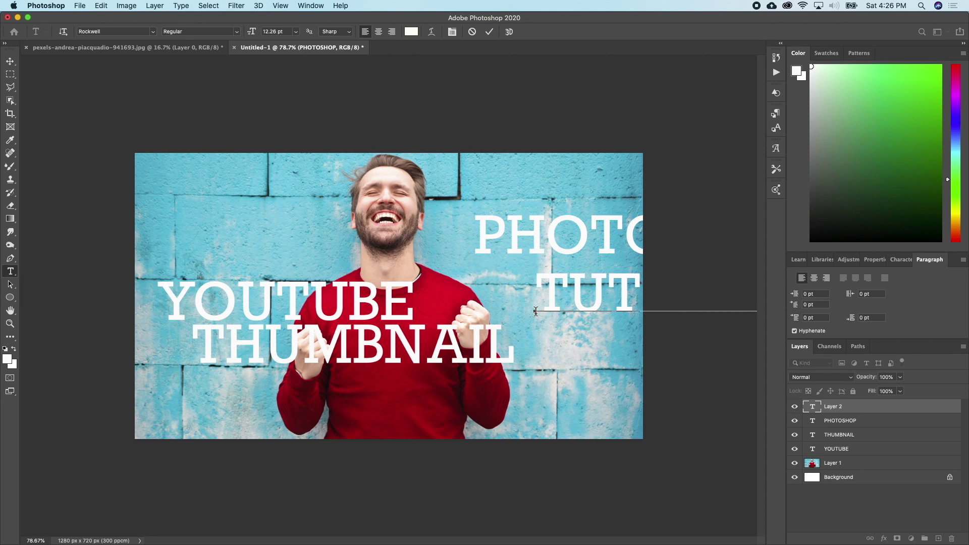
left_click(888, 410)
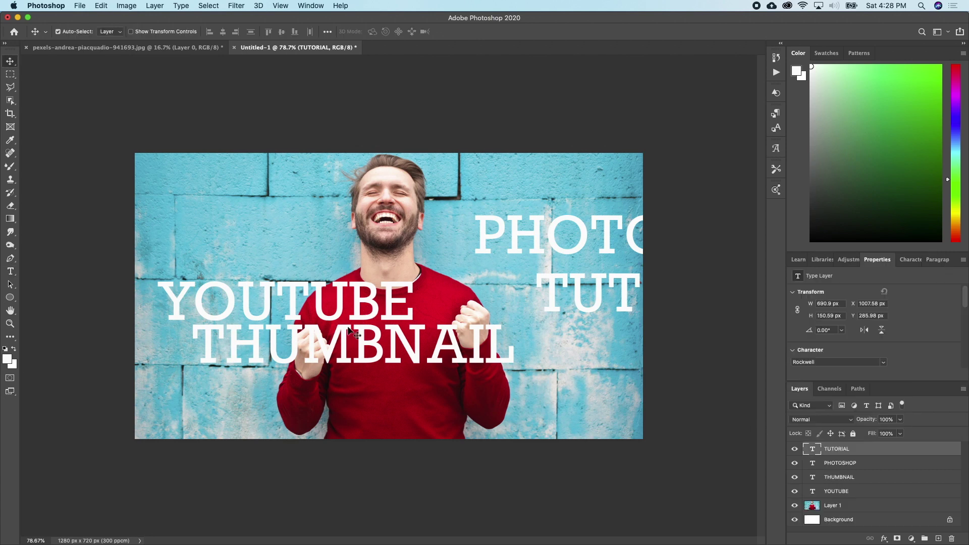
Set the YOUTUBE text's font size to 10 pt and move it onto the wall left of the man's face.
left_click(849, 494)
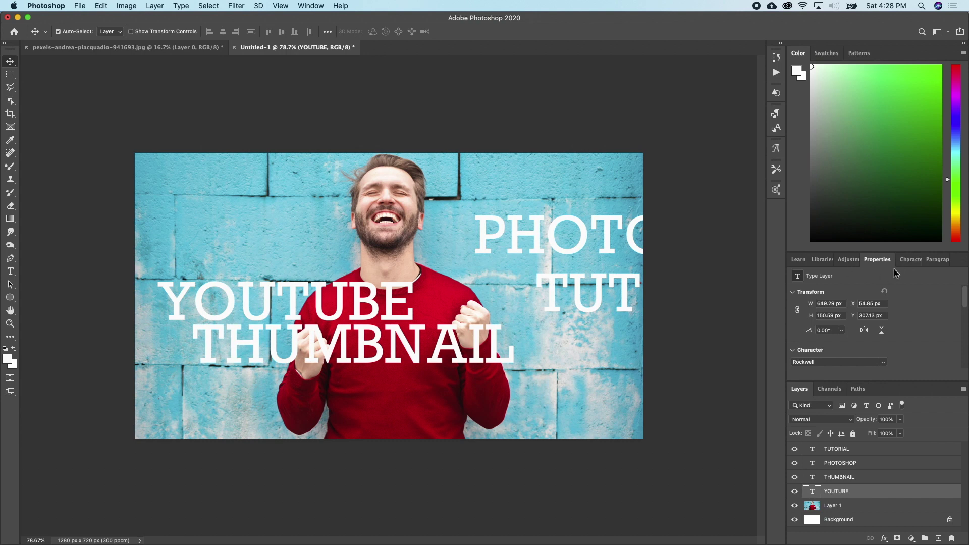
left_click(908, 264)
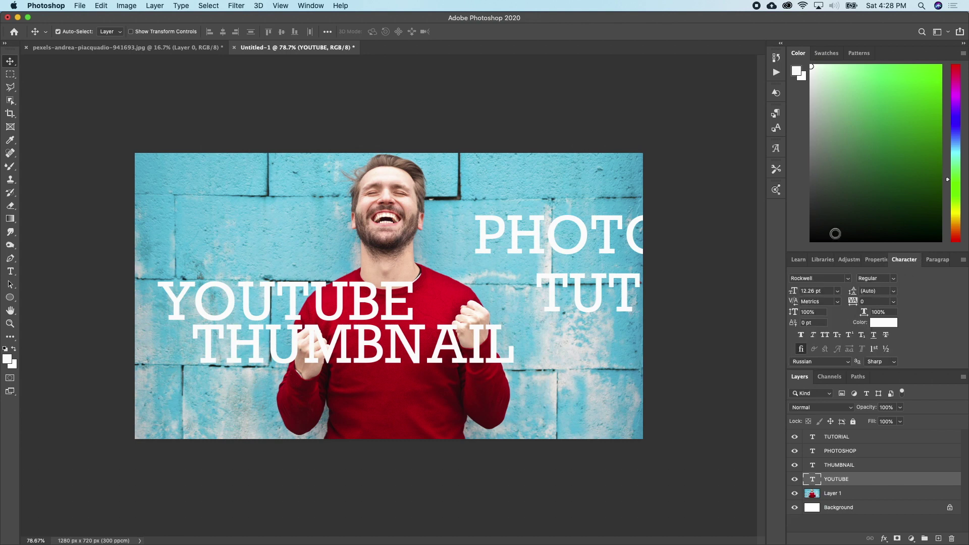
left_click(311, 5)
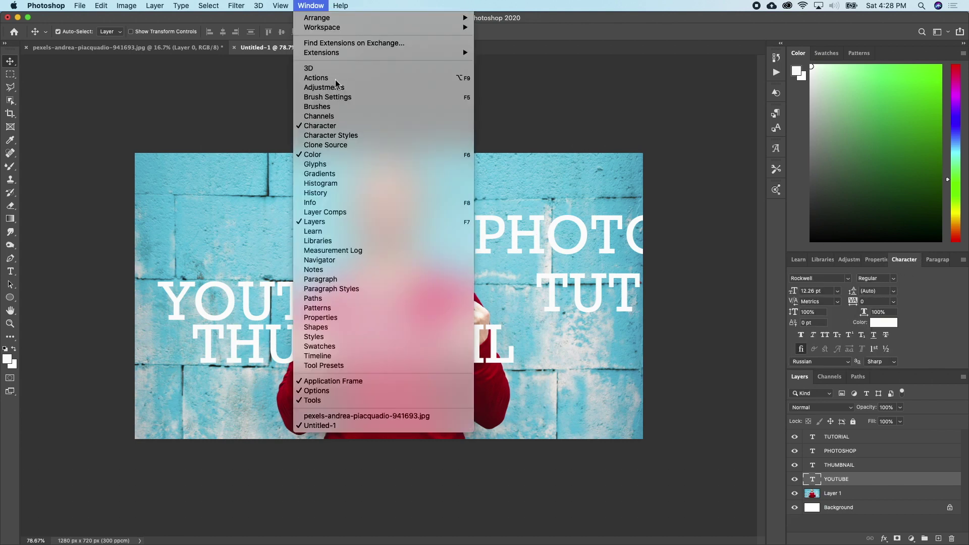
left_click(543, 110)
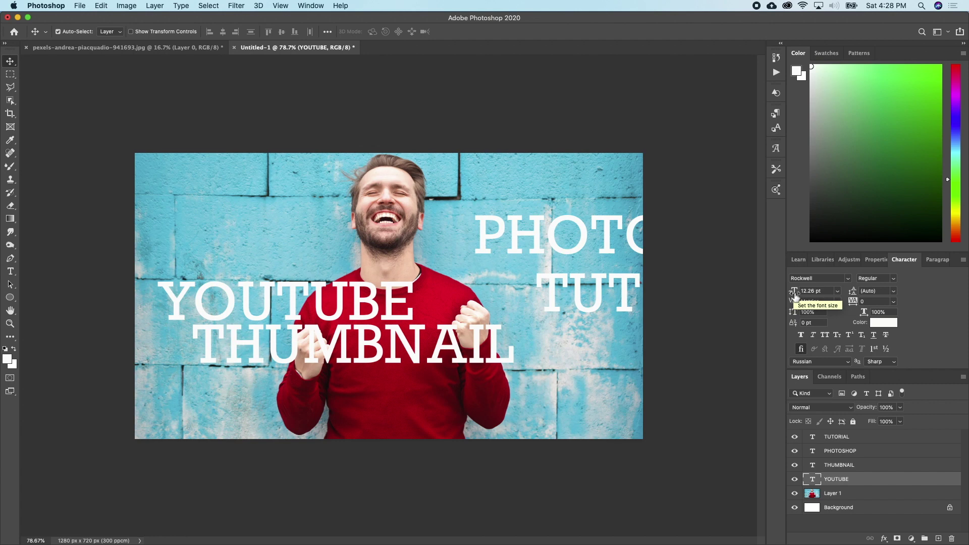
left_click_drag(795, 297, 793, 295)
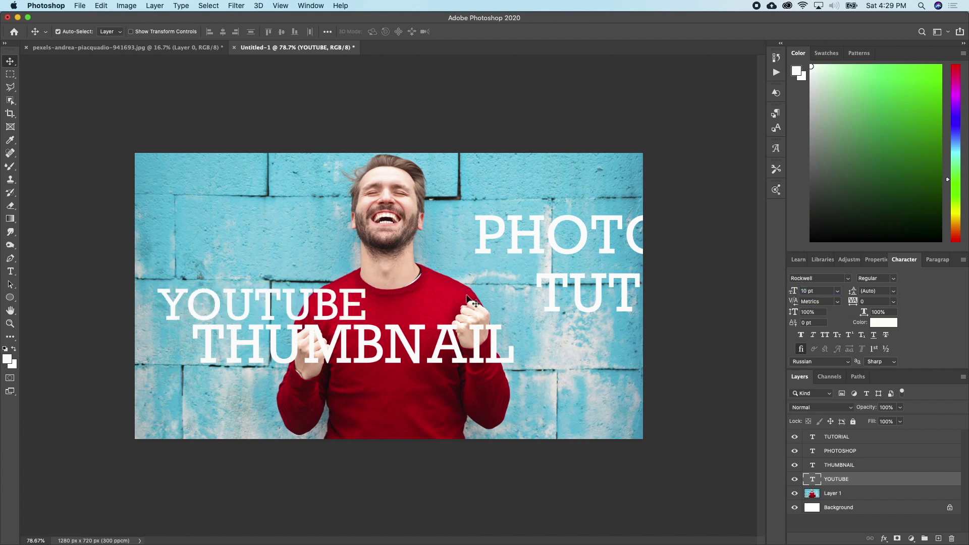
left_click_drag(326, 307, 309, 244)
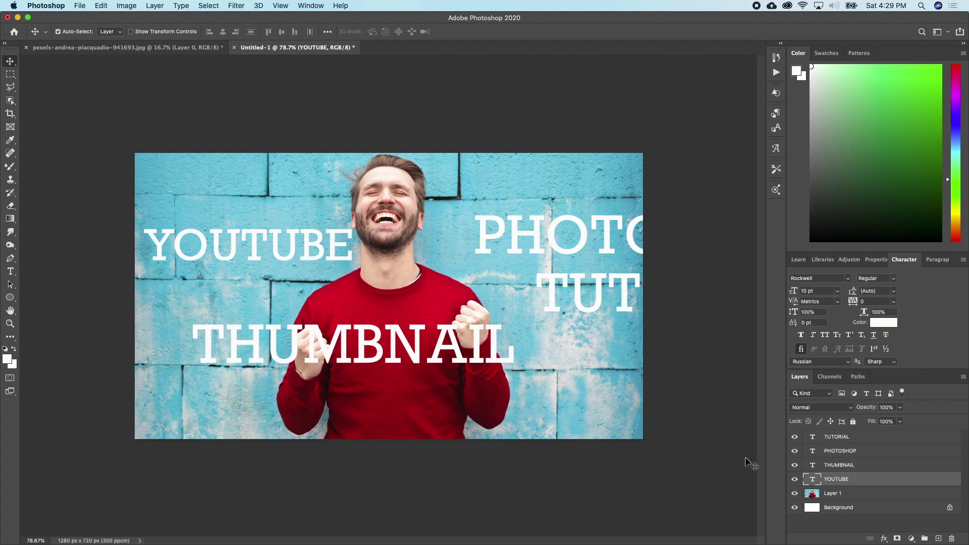
Reduce the THUMBNAIL text's font size and arrange YOUTUBE and THUMBNAIL as a stacked pair left of the man's face.
left_click(844, 470)
left_click_drag(793, 291, 781, 295)
left_click_drag(298, 343, 247, 231)
left_click_drag(247, 277, 251, 257)
Reduce the PHOTOSHOP text's font size and move it to fit between the man's neck and the photo's right edge.
left_click(840, 450)
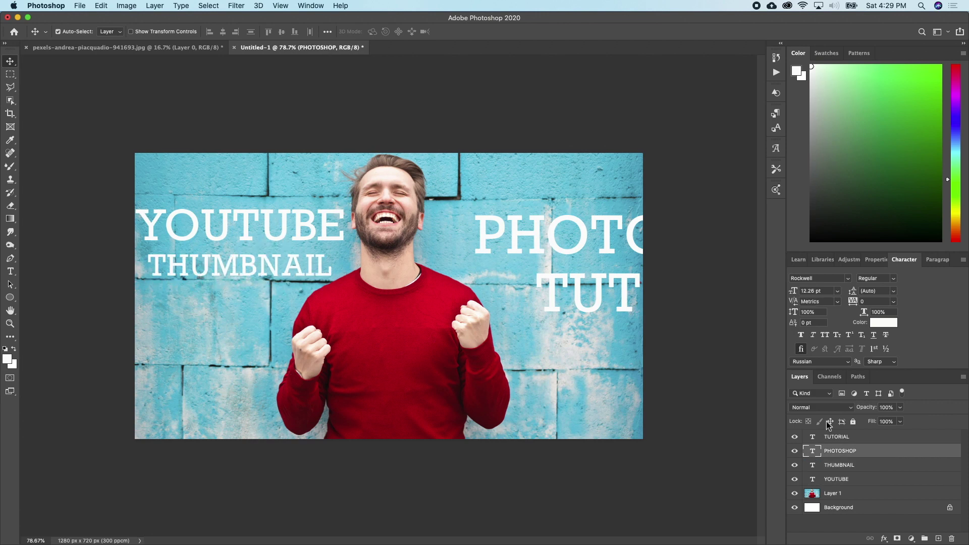
left_click_drag(793, 291, 789, 292)
left_click_drag(616, 244, 561, 251)
Set the TUTORIAL text's font size to 7 pt and place it beneath PHOTOSHOP, lined up with its right end.
left_click(837, 436)
left_click_drag(793, 291, 789, 292)
left_click_drag(598, 299, 567, 299)
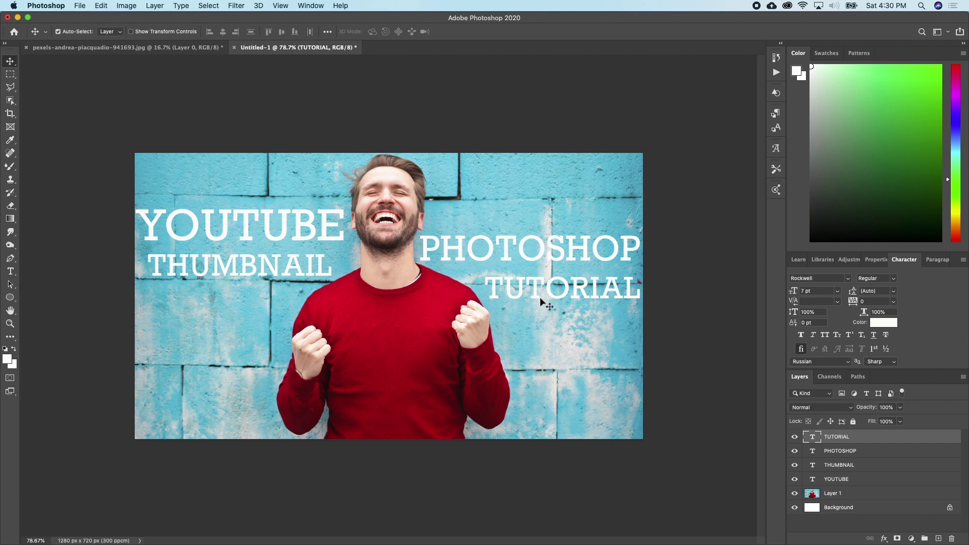
Group the YOUTUBE and THUMBNAIL text layers together.
key("alt+bracketleft")
key("alt+bracketleft")
key("alt+bracketleft")
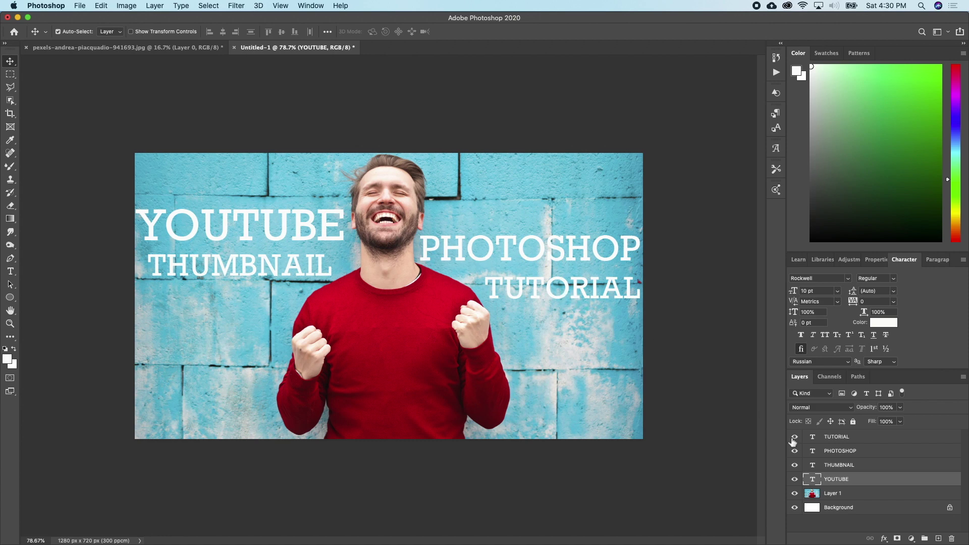
left_click(868, 472, "shift")
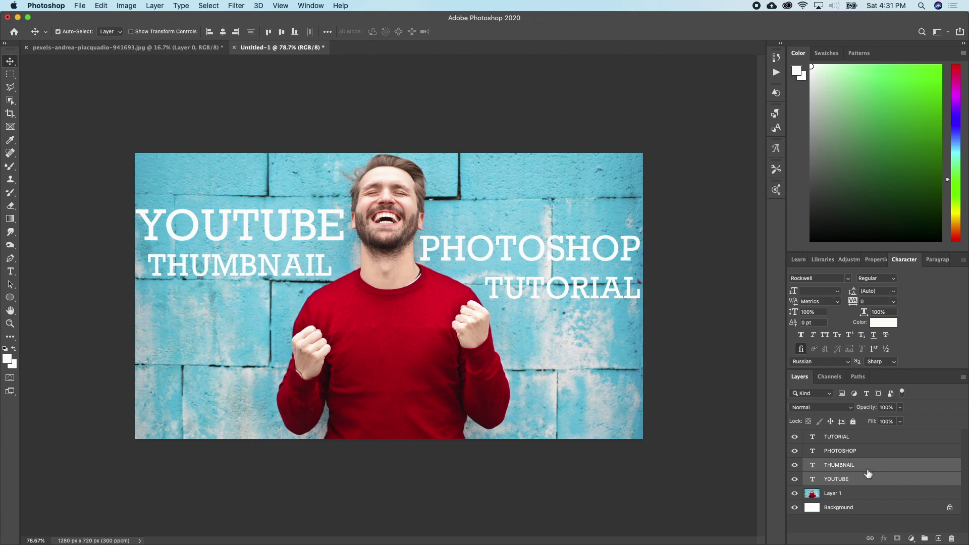
key("super")
key("super+g")
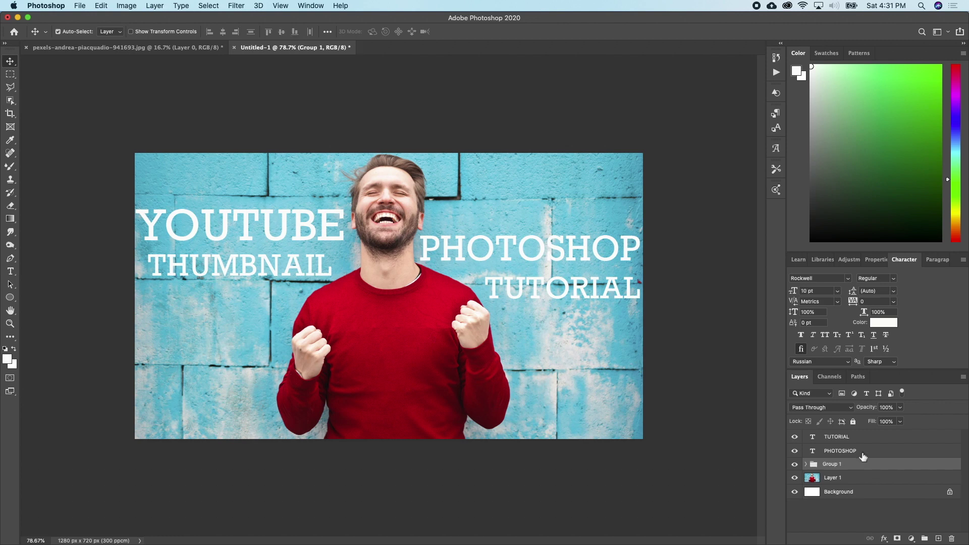
Group the PHOTOSHOP and TUTORIAL text layers together.
left_click(863, 452)
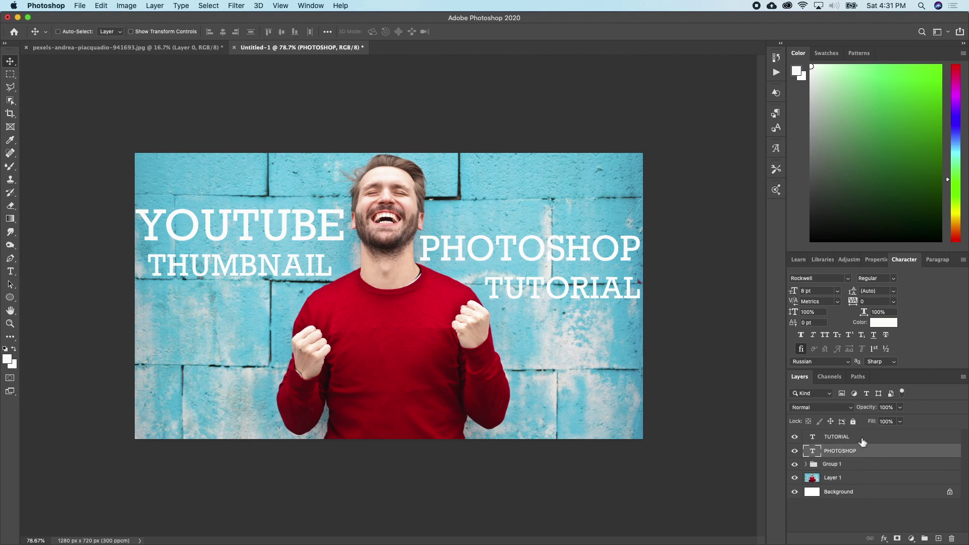
left_click(862, 438, "super")
key("super+g")
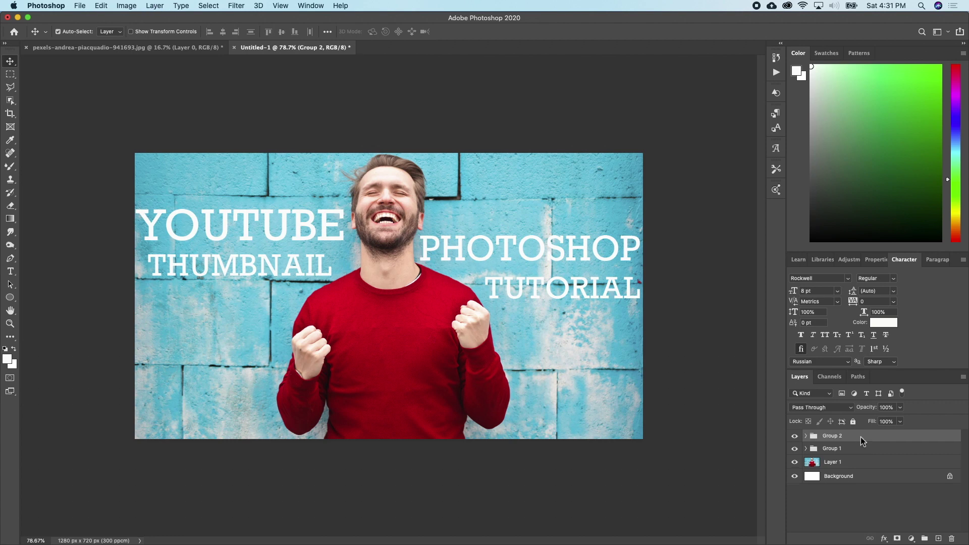
Rename the group holding YOUTUBE and THUMBNAIL as Youtube and the group holding PHOTOSHOP and TUTORIAL as Photoshop.
double_click(833, 448)
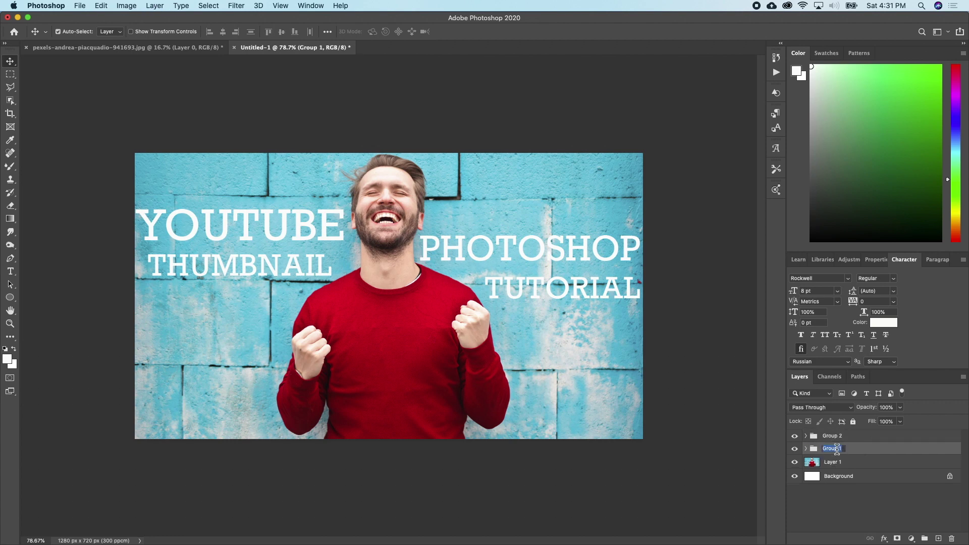
type("Youtube")
double_click(835, 436)
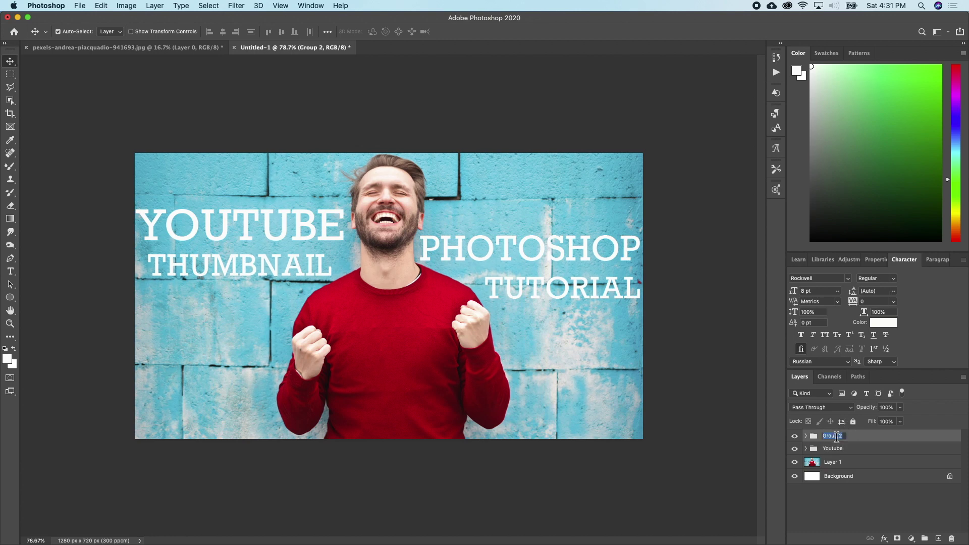
type("Photoshop")
left_click(883, 475)
Apply a black Stroke and a near-white Outer Glow (#faf7f7), 13 px in size, to the Youtube group.
left_click(865, 451)
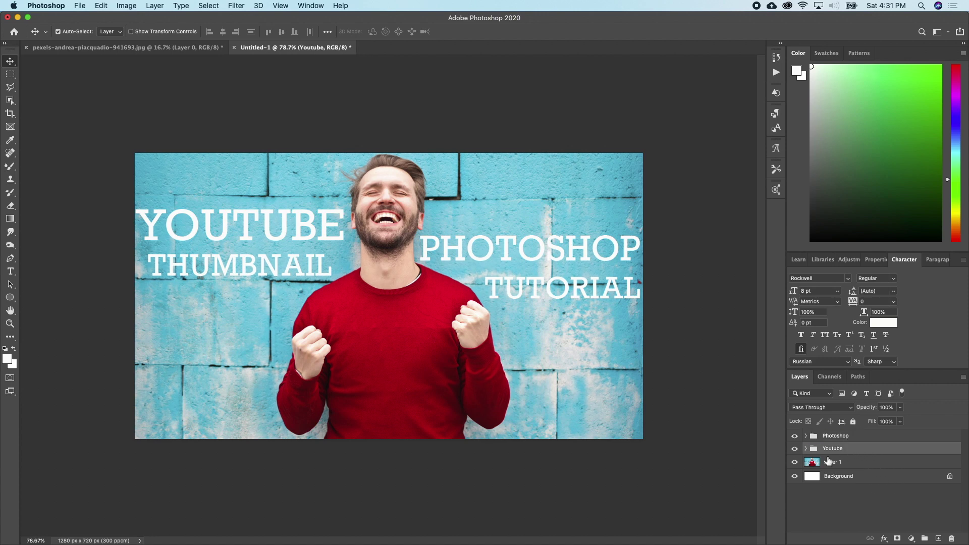
left_click(936, 453)
left_click(936, 452)
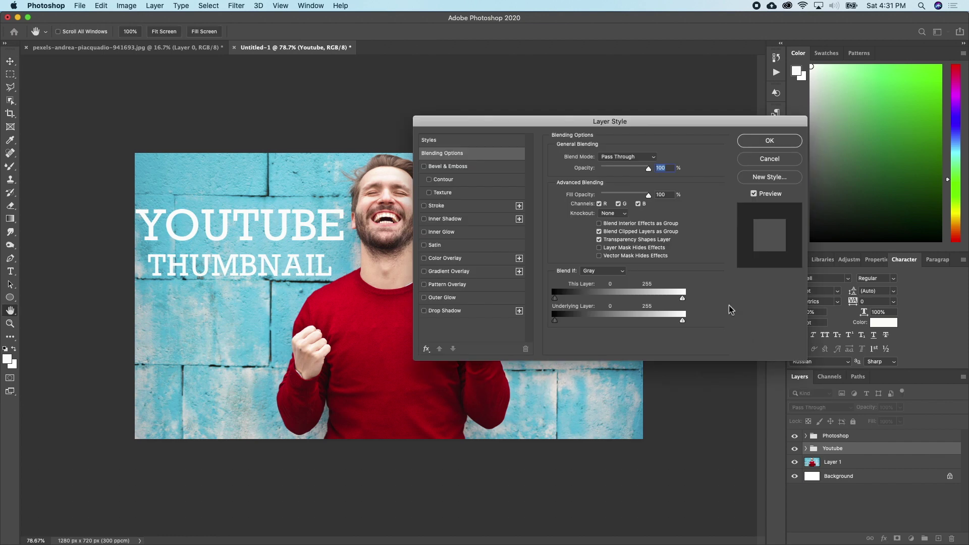
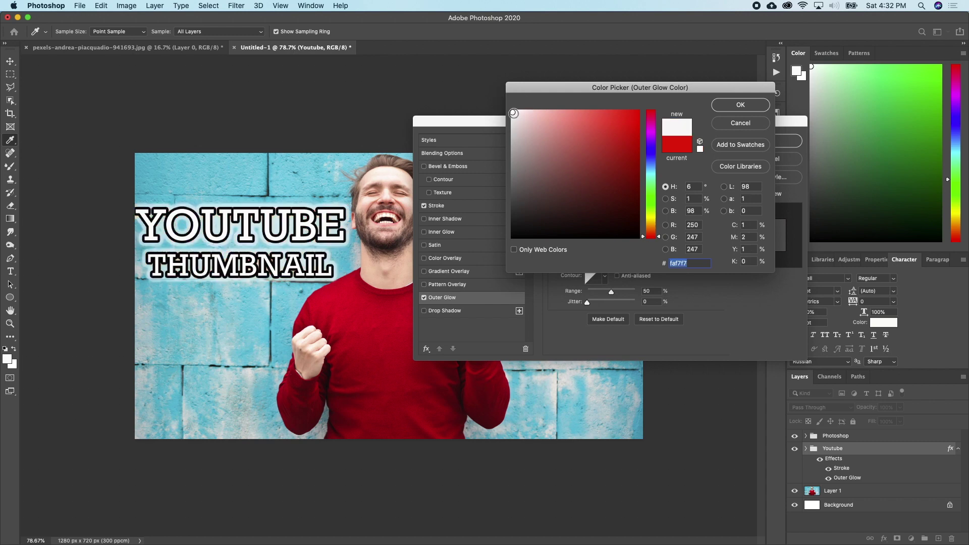
left_click(740, 105)
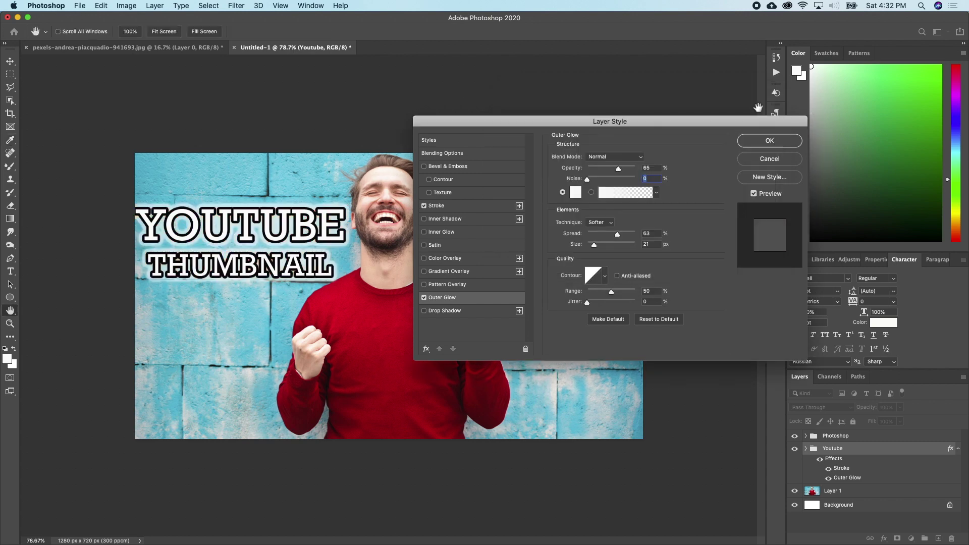
left_click_drag(596, 248, 595, 251)
left_click(595, 249)
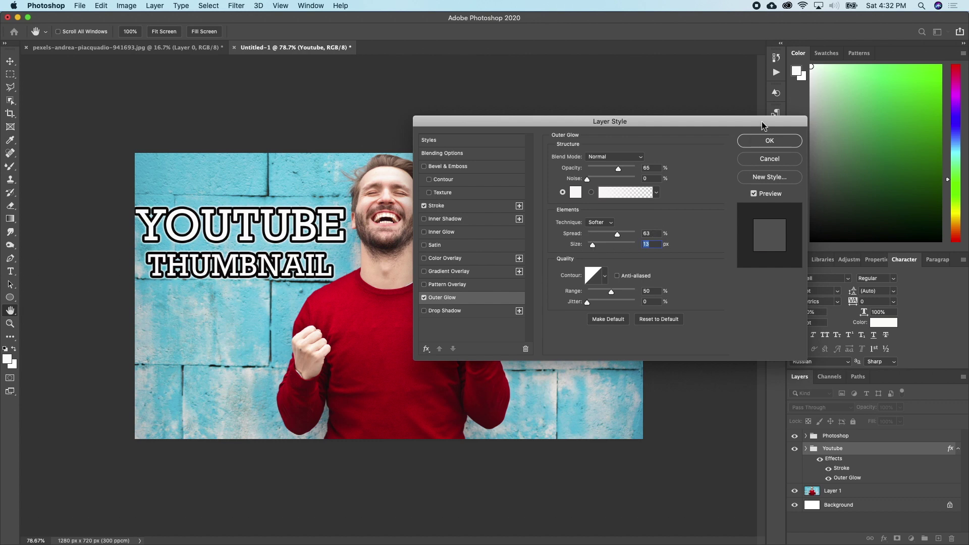
left_click(769, 141)
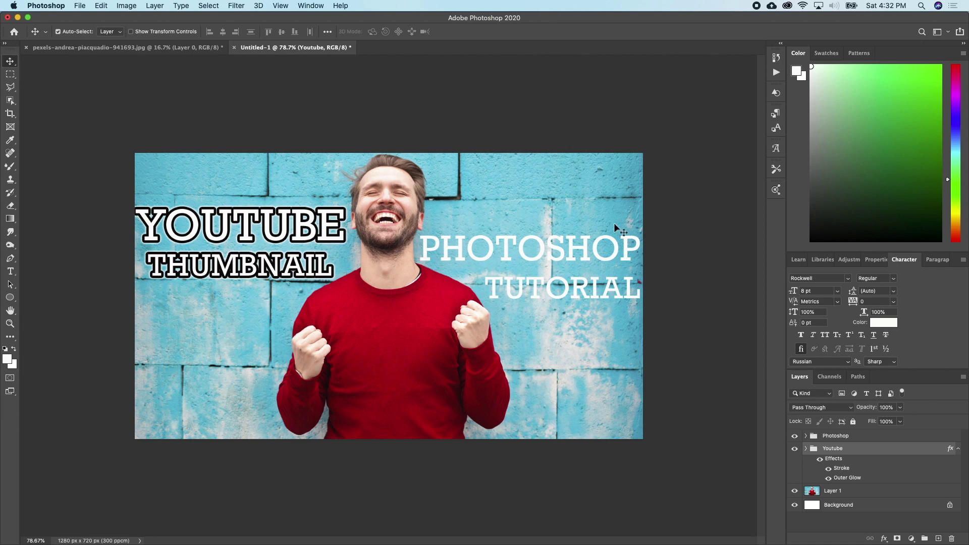
Try out Bevel & Emboss, Inner Glow, Satin and Color Overlay effects on the Youtube group.
double_click(939, 453)
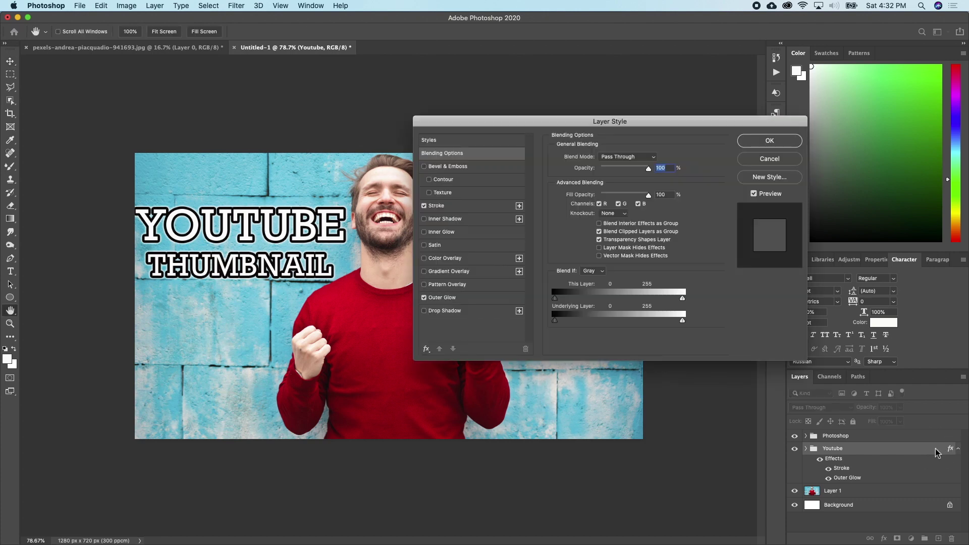
left_click(447, 166)
left_click(431, 233)
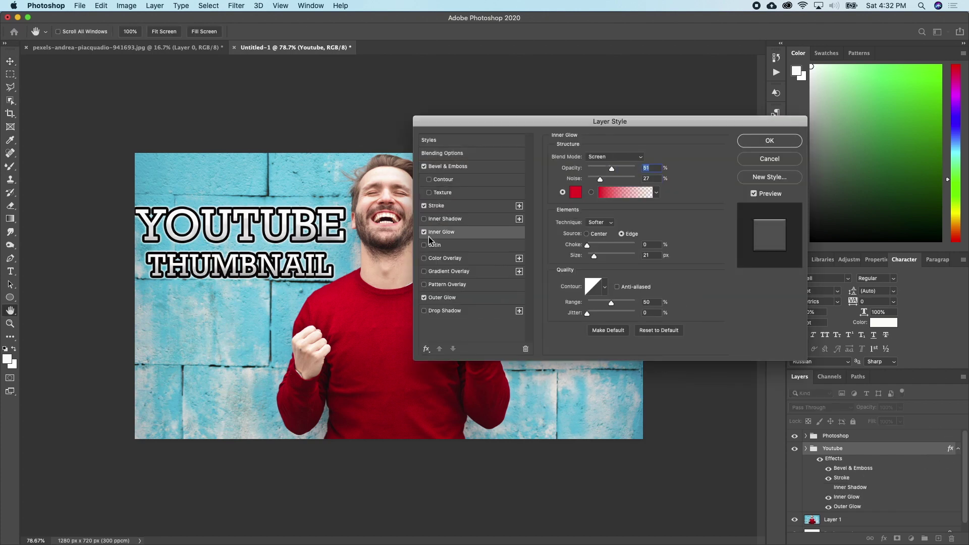
left_click(424, 232)
left_click(424, 246)
left_click(424, 245)
left_click(424, 258)
left_click(424, 259)
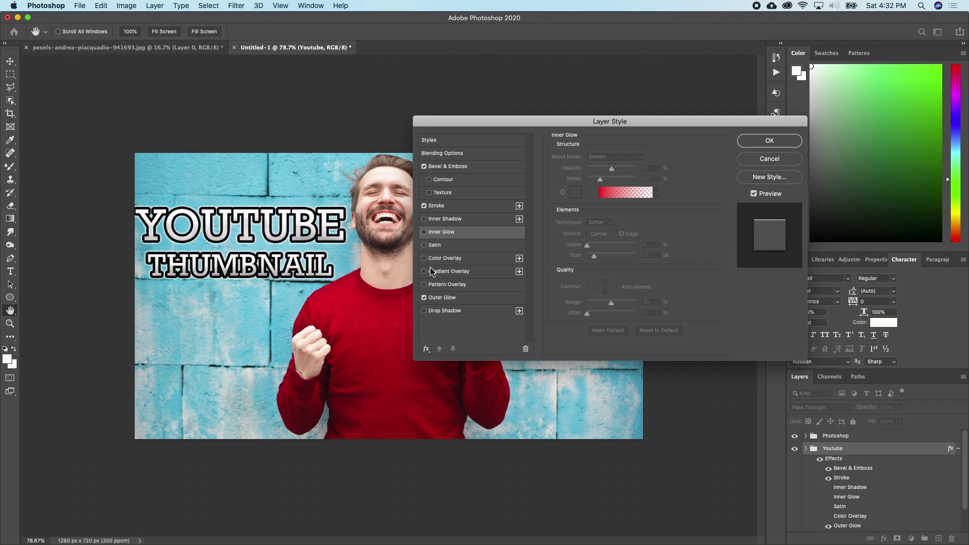
Try several Pinks presets as a Gradient Overlay on the Youtube group and discard the layer style changes.
left_click(431, 273)
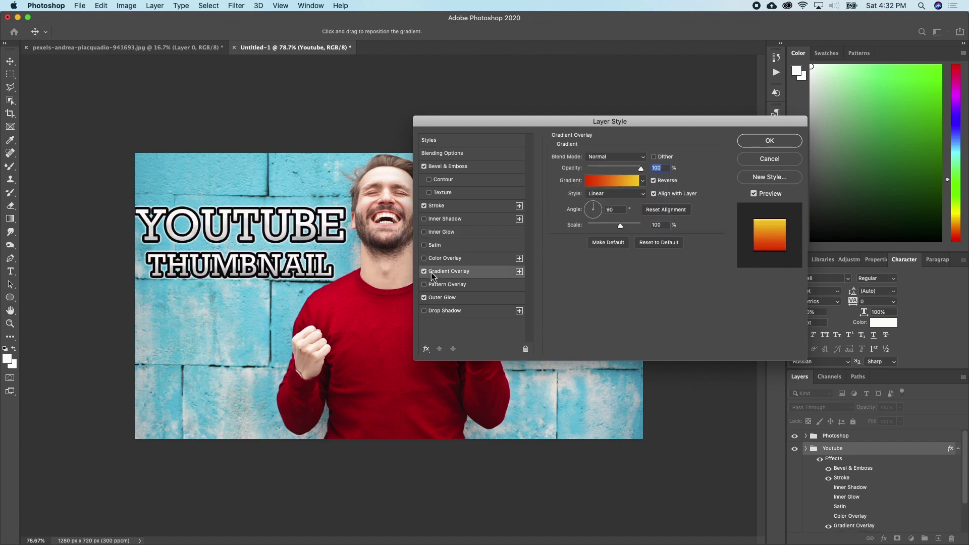
left_click(643, 180)
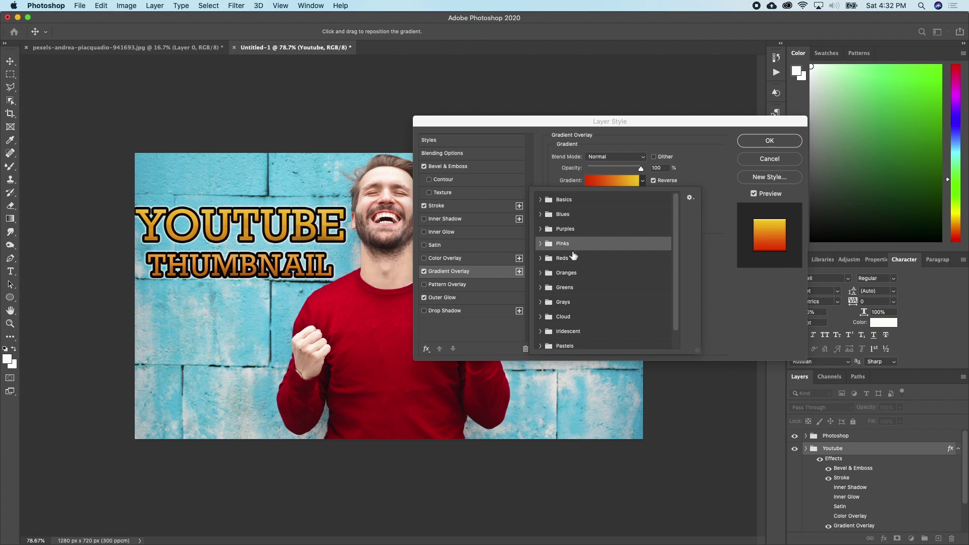
left_click(544, 248)
left_click(569, 275)
left_click(588, 294)
left_click(616, 261)
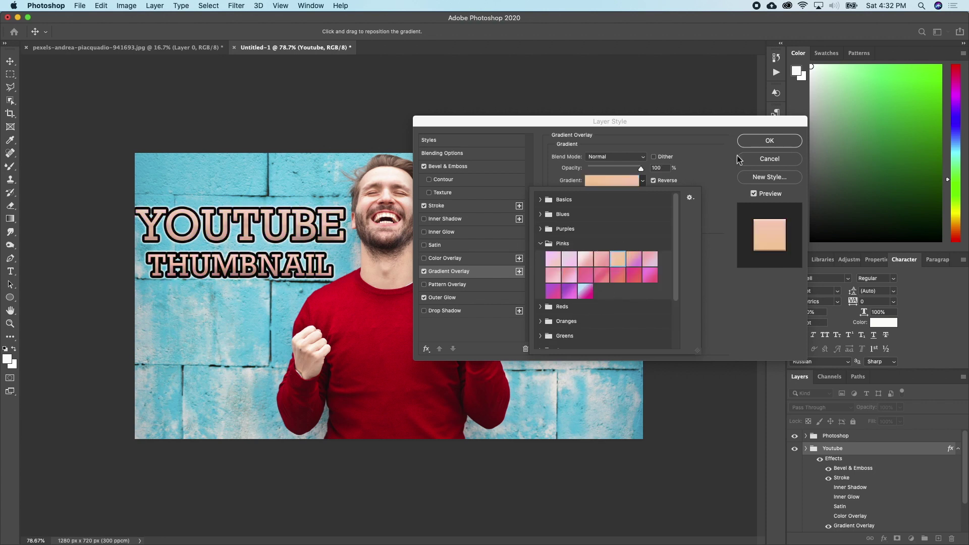
left_click(759, 161)
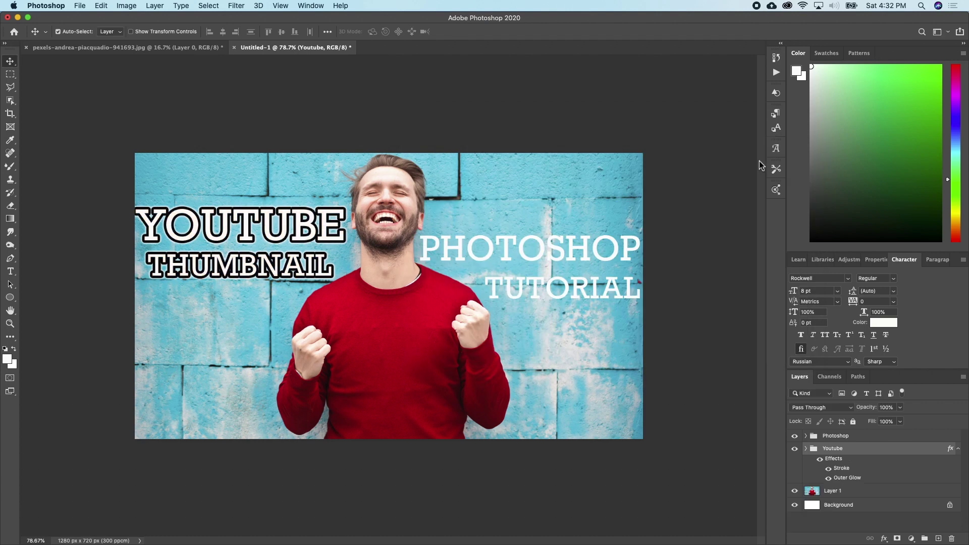
Add an Outer Glow and a 6 px black outside Stroke to the Photoshop group.
left_click(832, 437)
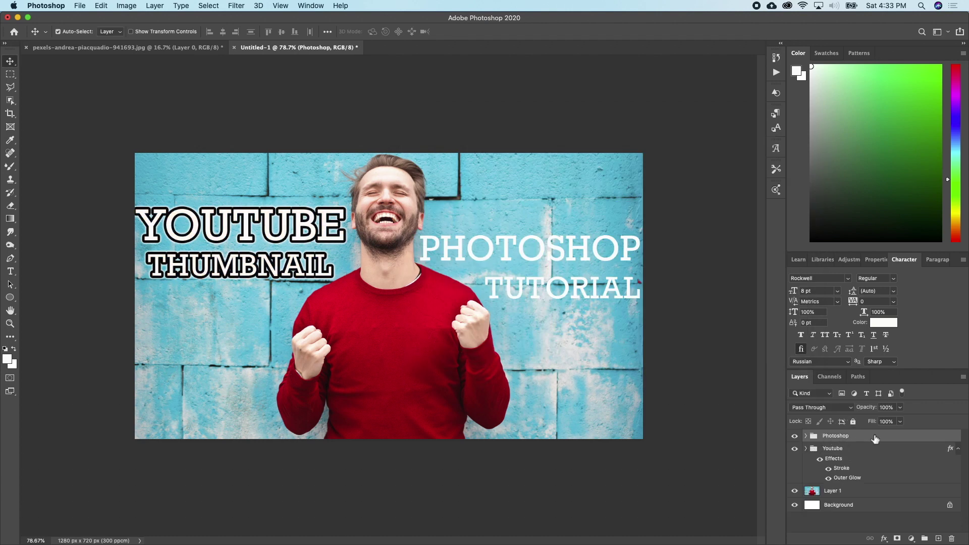
double_click(931, 436)
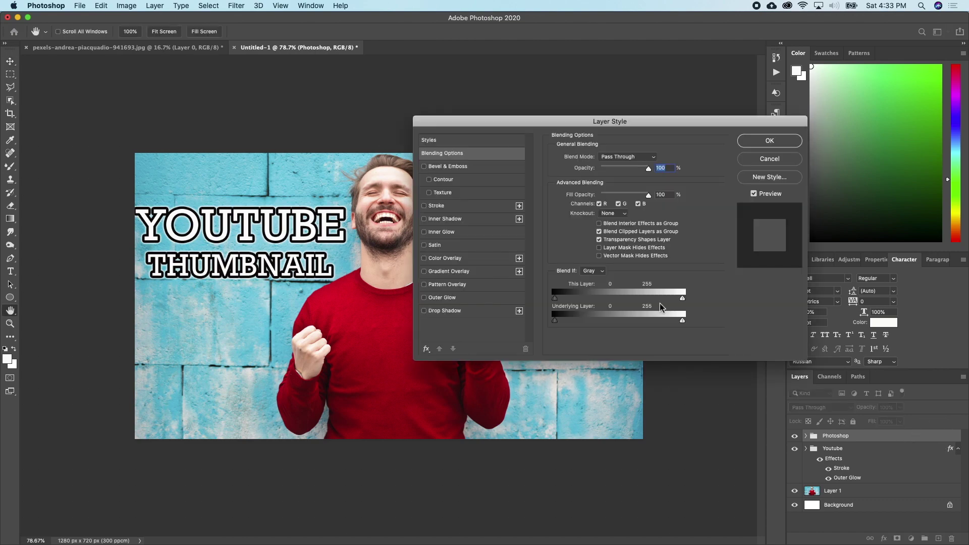
left_click_drag(541, 124, 579, 308)
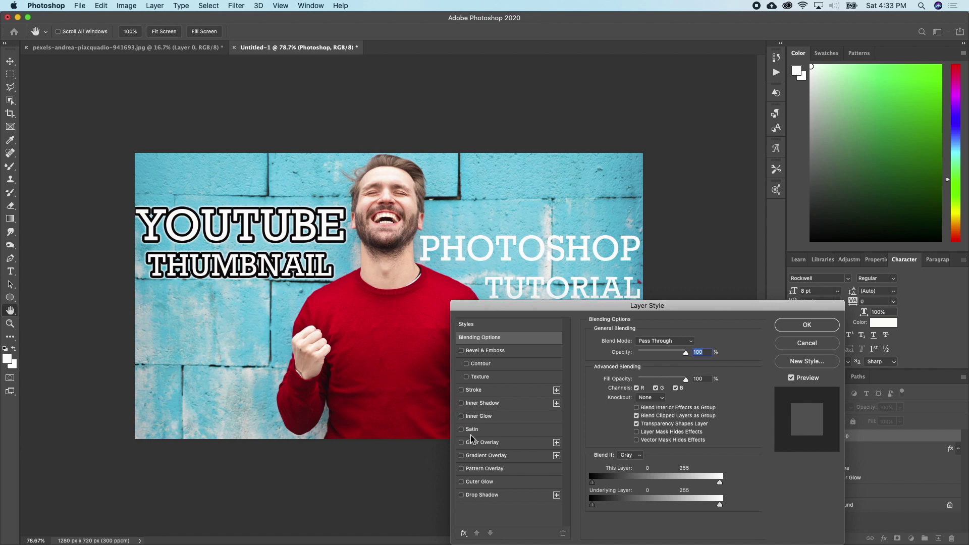
left_click(471, 484)
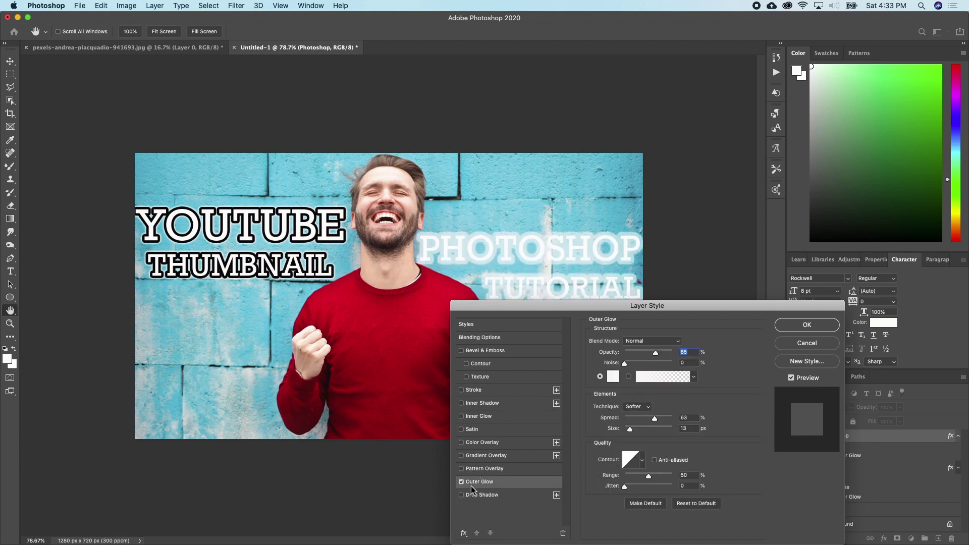
left_click(474, 390)
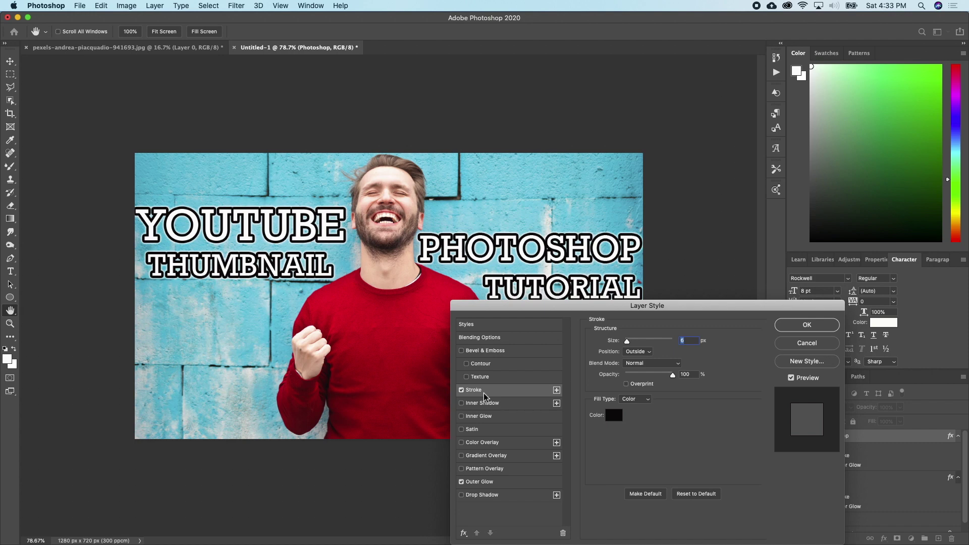
Add a Gradient Overlay to the Photoshop group using the first Reds preset at 65% opacity with Dissolve blending.
left_click(491, 457)
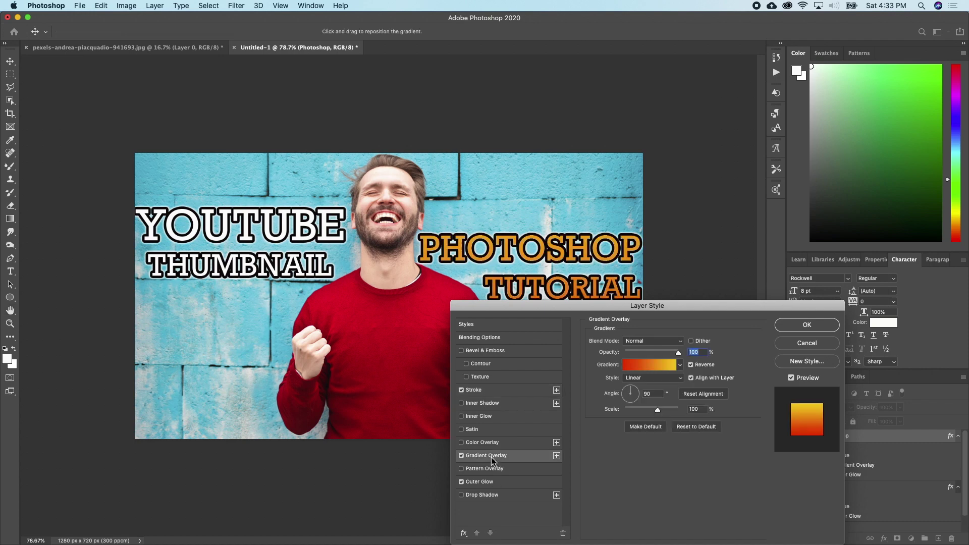
left_click(680, 365)
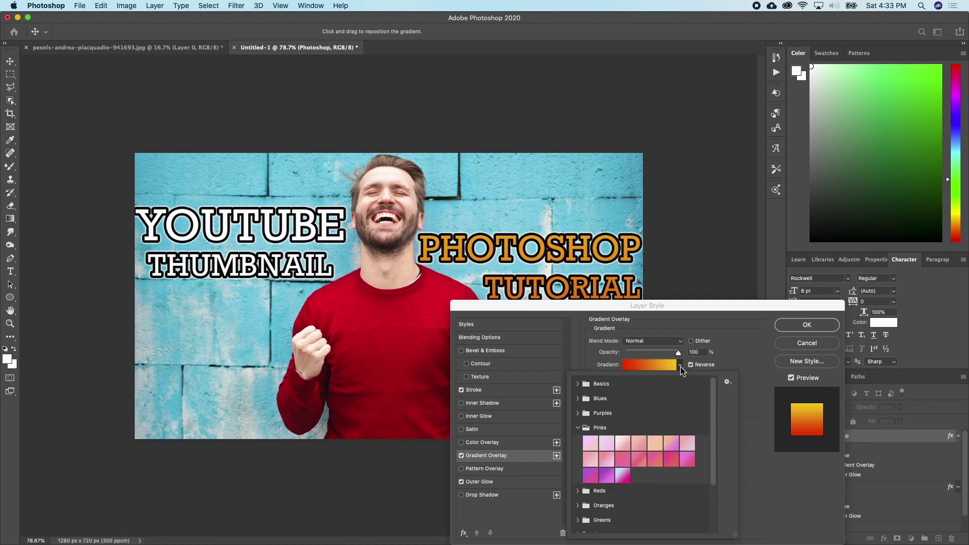
left_click(578, 428)
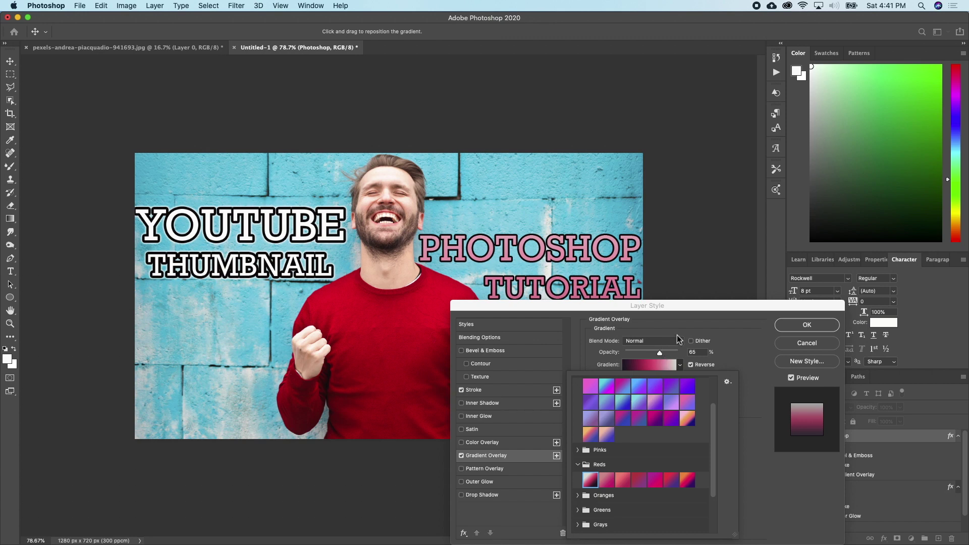
left_click(671, 341)
left_click(661, 348)
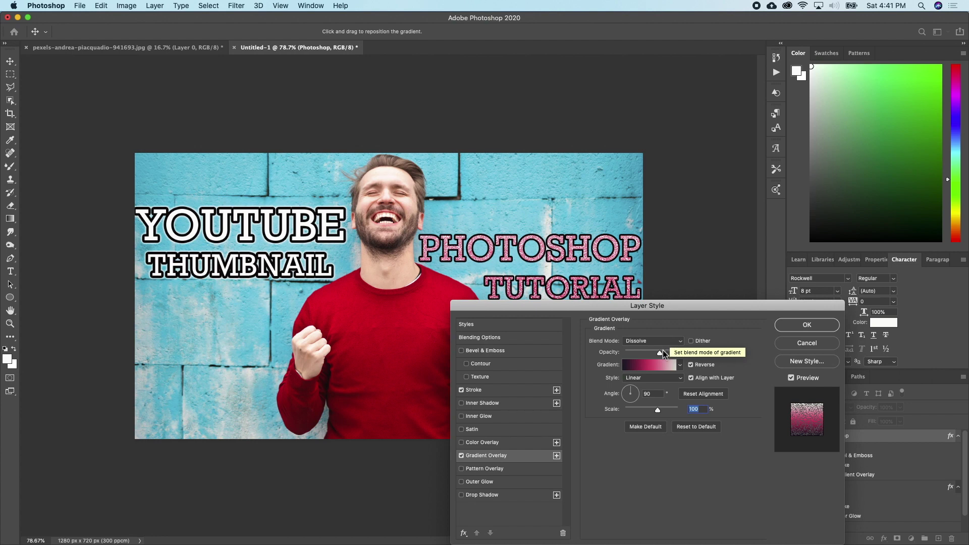
Add a dark red Color Overlay to the Photoshop group, lower its opacity and apply the layer style.
left_click(484, 443)
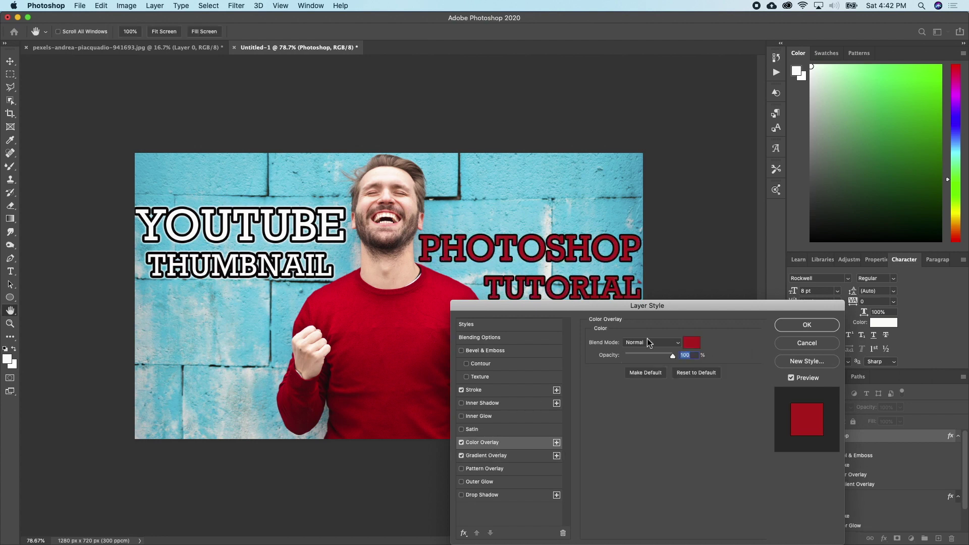
left_click(673, 357)
left_click_drag(673, 358, 661, 358)
left_click(821, 329)
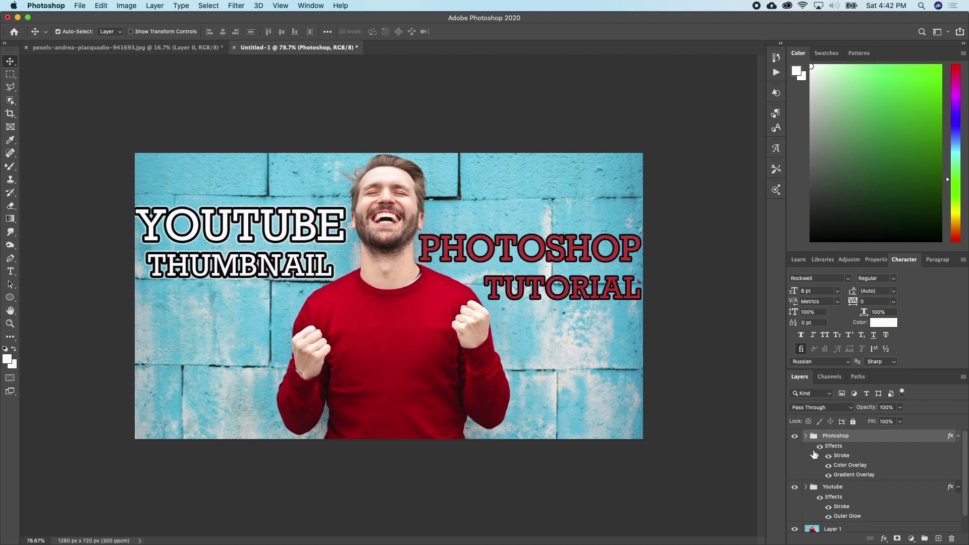
Expand the Youtube group and set the THUMBNAIL text's tracking to 80.
scroll(827, 467, "down", 2)
left_click(806, 469)
scroll(851, 512, "down", 3)
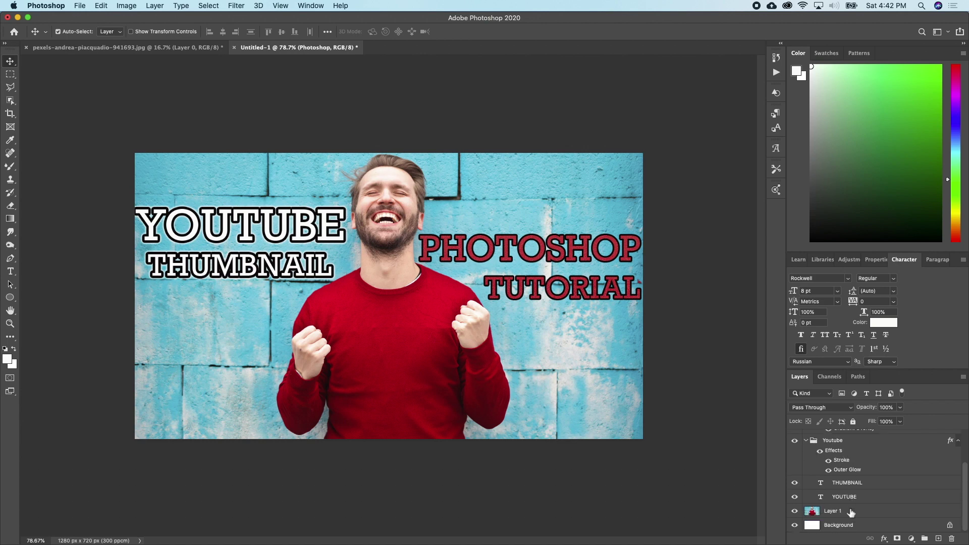
left_click(856, 483)
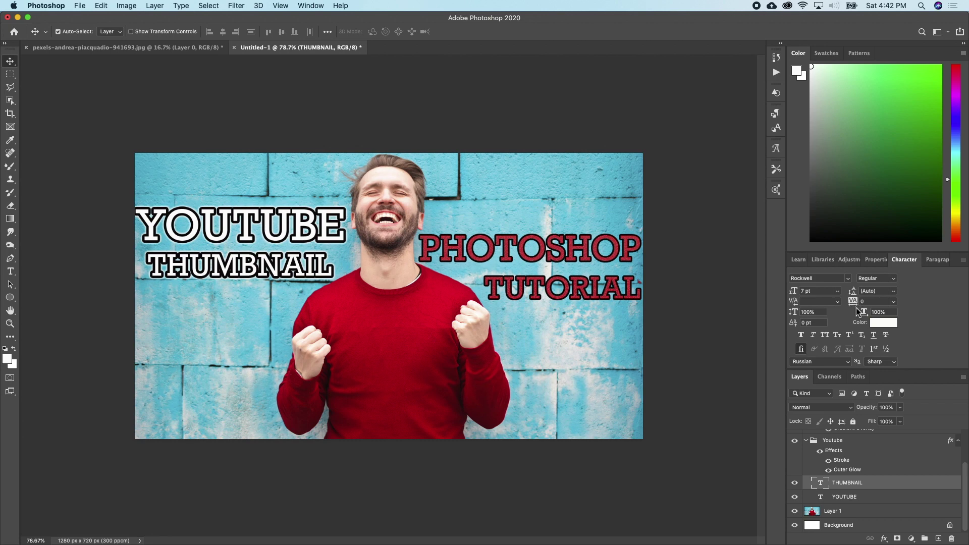
left_click_drag(855, 303, 854, 304)
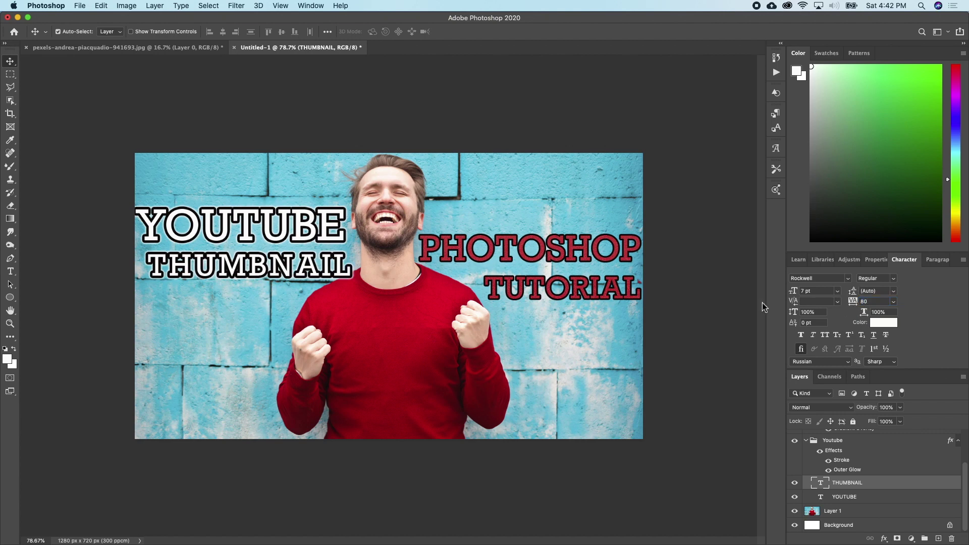
Nudge the THUMBNAIL text left until it sits centred beneath YOUTUBE.
key("Left")
key("Left")
key("Left")
key("Left")
key("Left")
key("Left")
key("Left")
key("Left")
key("Left")
key("Left")
key("Left")
key("Left")
key("Left")
key("Left")
key("Left")
key("Left")
key("Left")
key("Left")
key("Left")
key("Left")
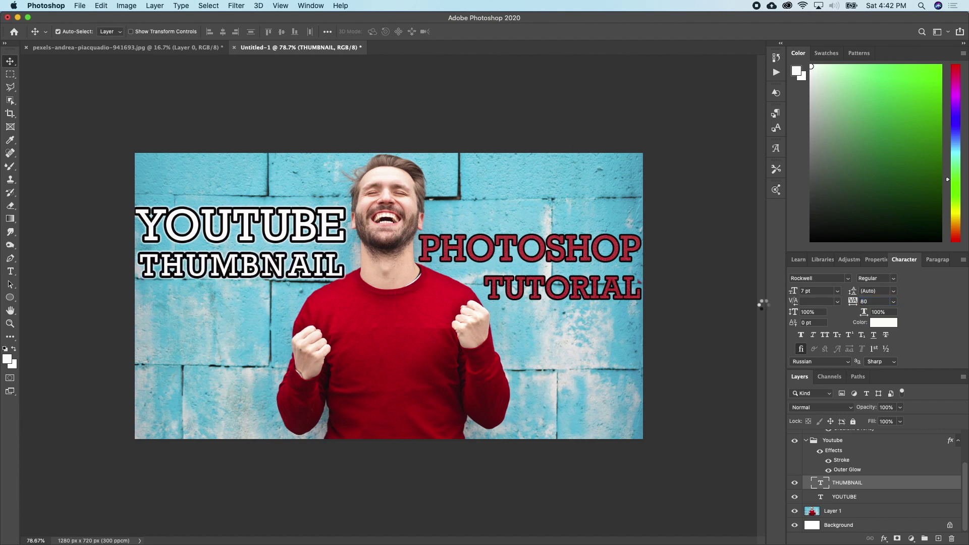
Fine-tune the THUMBNAIL text's horizontal position in small nudges until its edges line up evenly under YOUTUBE.
key("Right")
key("Right")
key("Right")
key("Right")
key("Right")
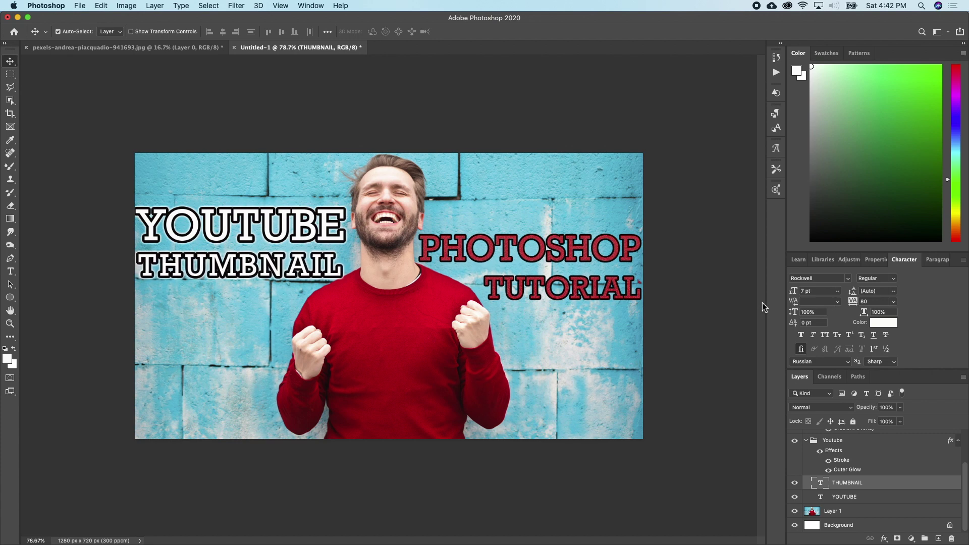
key("Right")
key("Right")
key("Right")
key("Right")
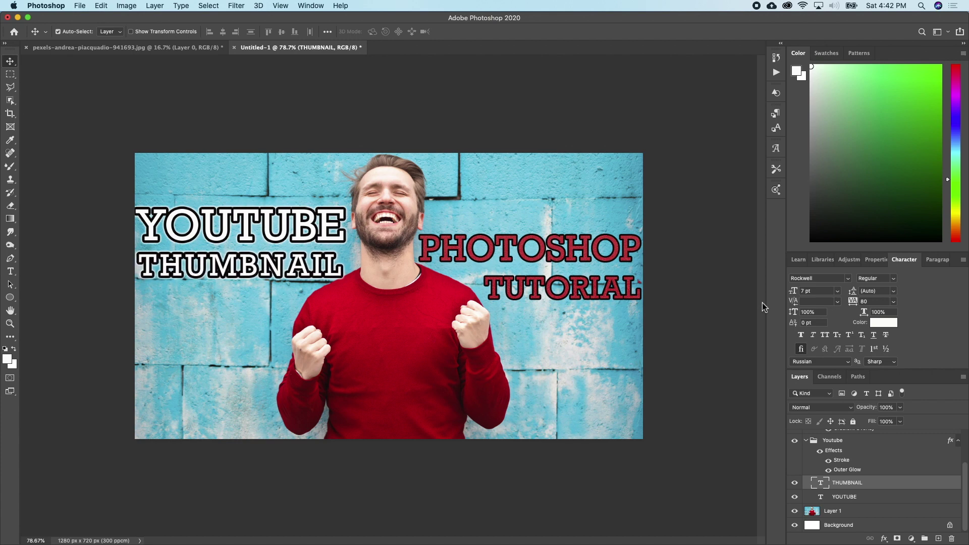
key("Left")
key("Left")
key("Left")
key("Left")
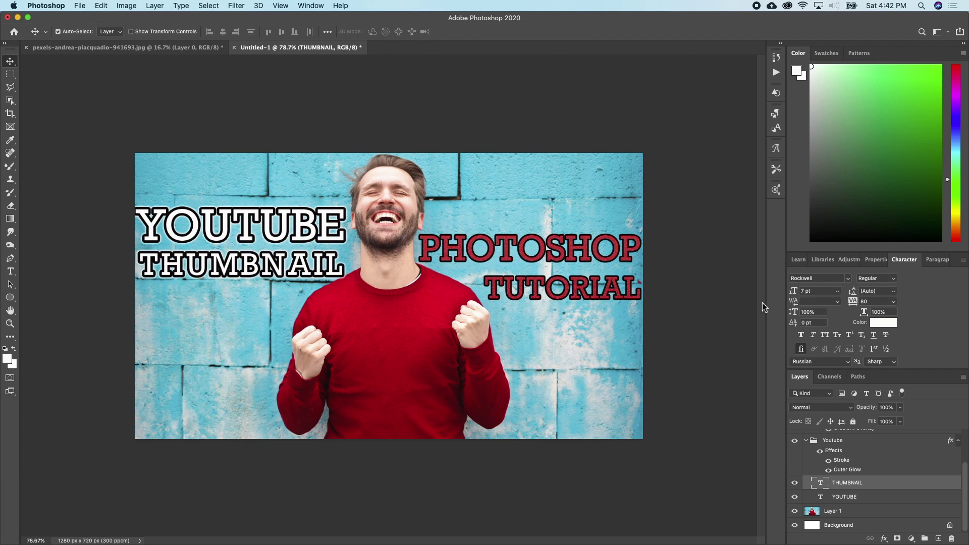
key("Right")
key("Right")
key("Right")
key("Right")
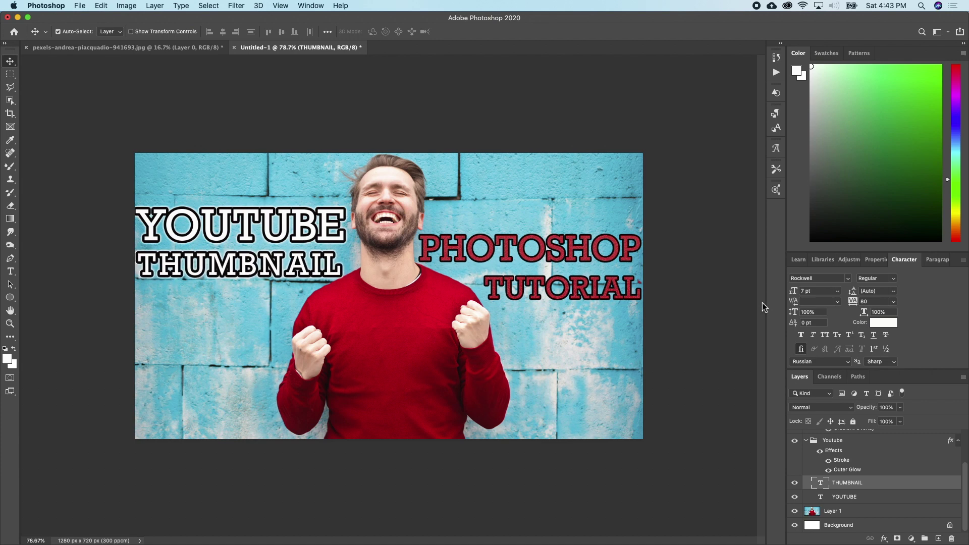
key("Left")
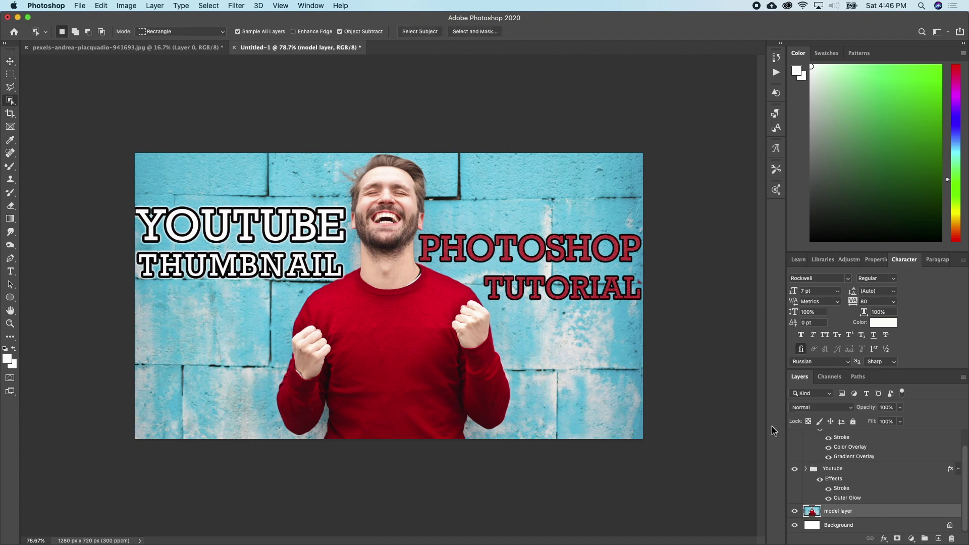
Hide the Photoshop and Youtube text groups and make the model layer active.
scroll(832, 468, "up", 2)
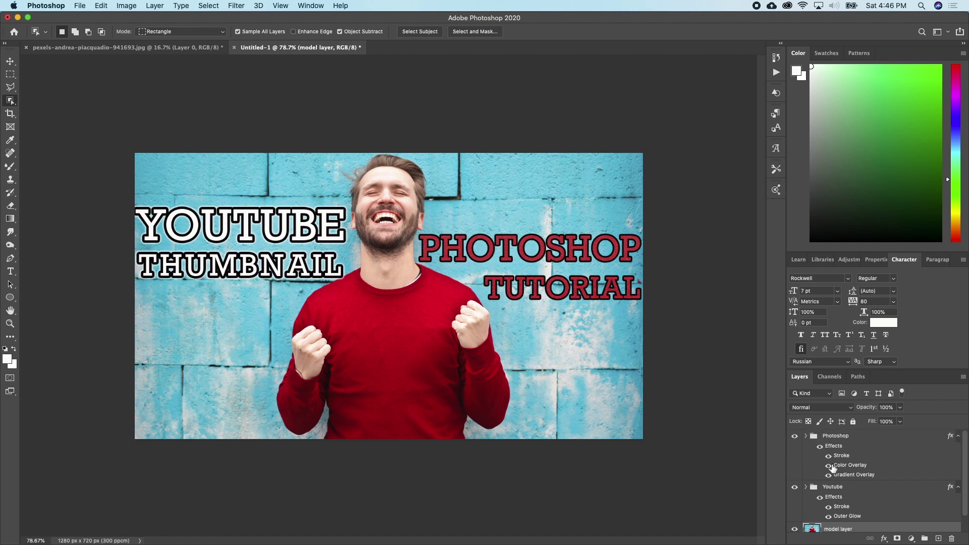
left_click(794, 436)
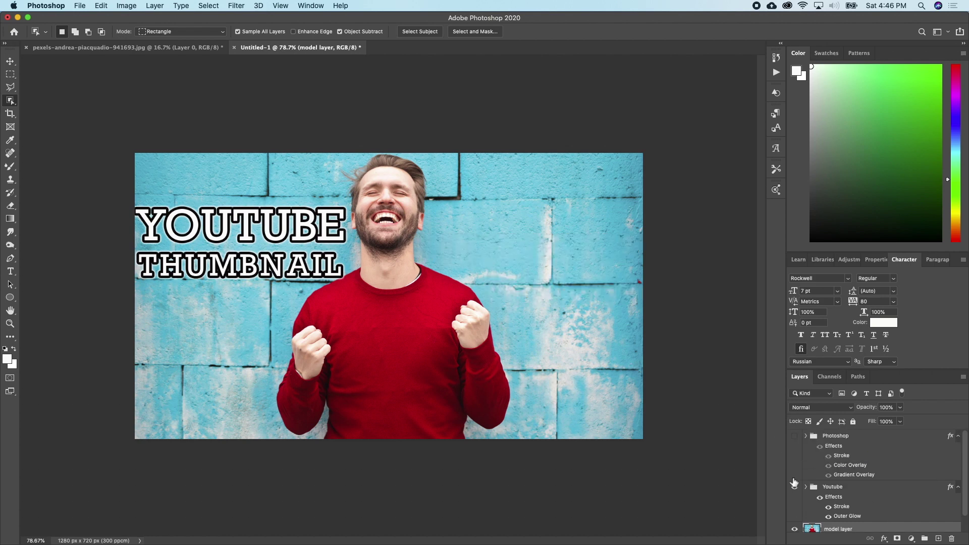
left_click(794, 486)
scroll(847, 490, "down", 2)
left_click(848, 512)
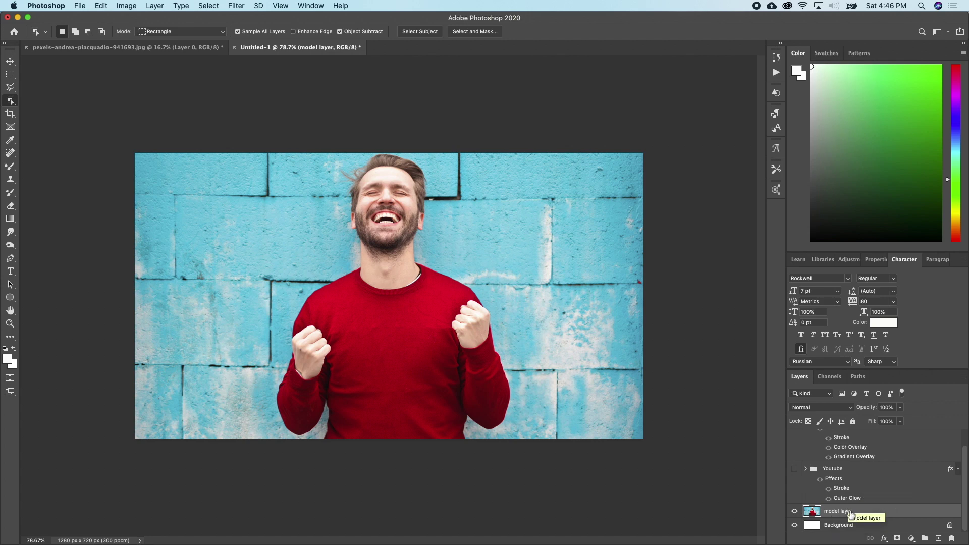
Select the man with the Object Selection tool and copy him from the model layer onto a new layer.
left_click(10, 101)
left_click_drag(245, 152, 519, 440)
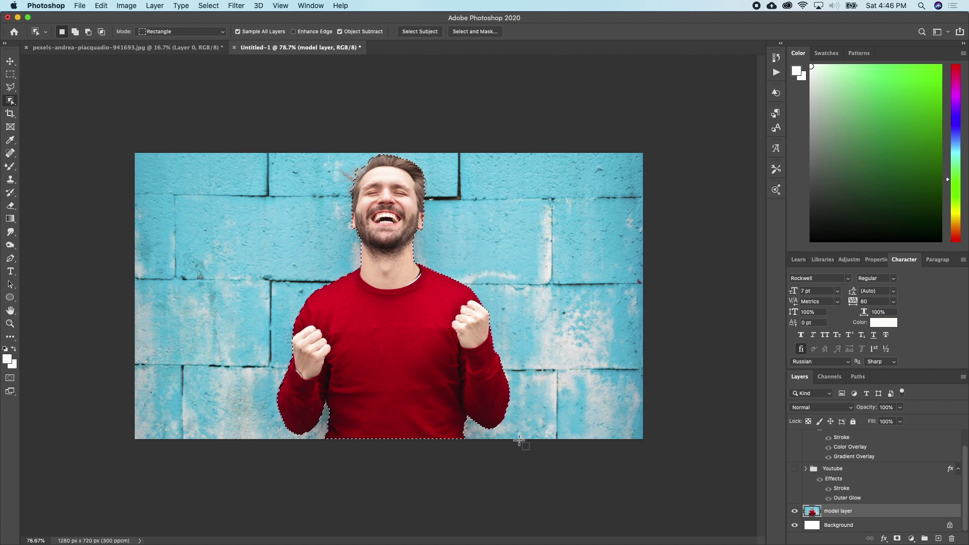
key("super+j")
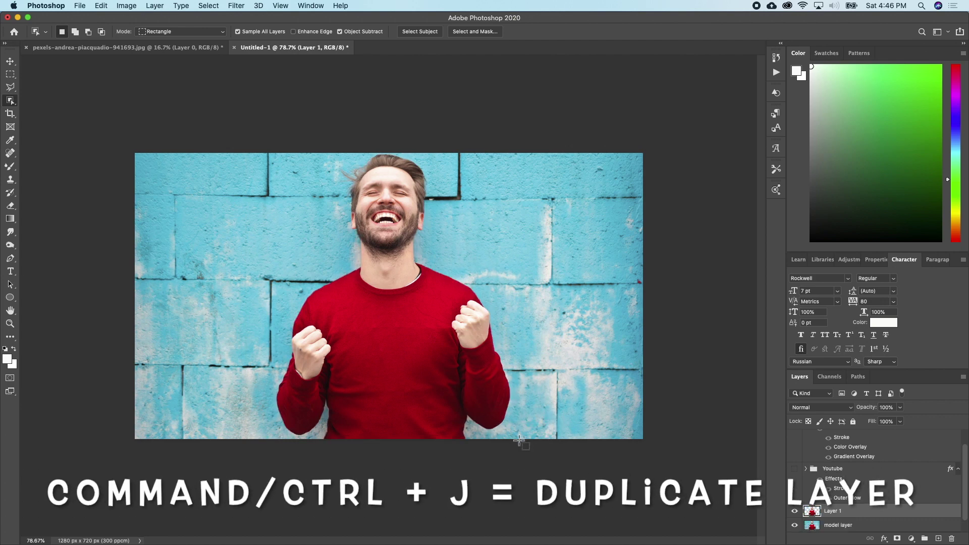
left_click(794, 526)
left_click(794, 526)
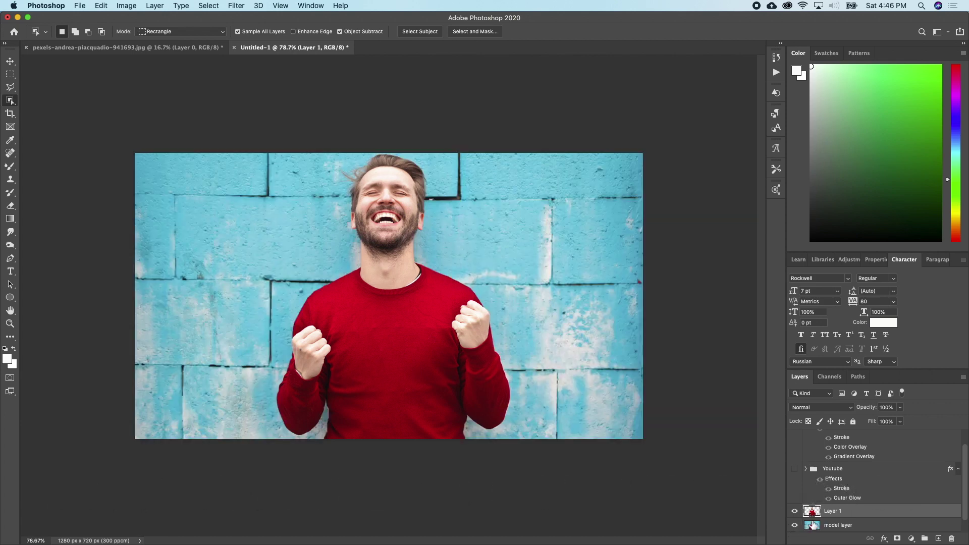
Convert the model layer to a smart object.
left_click(836, 525)
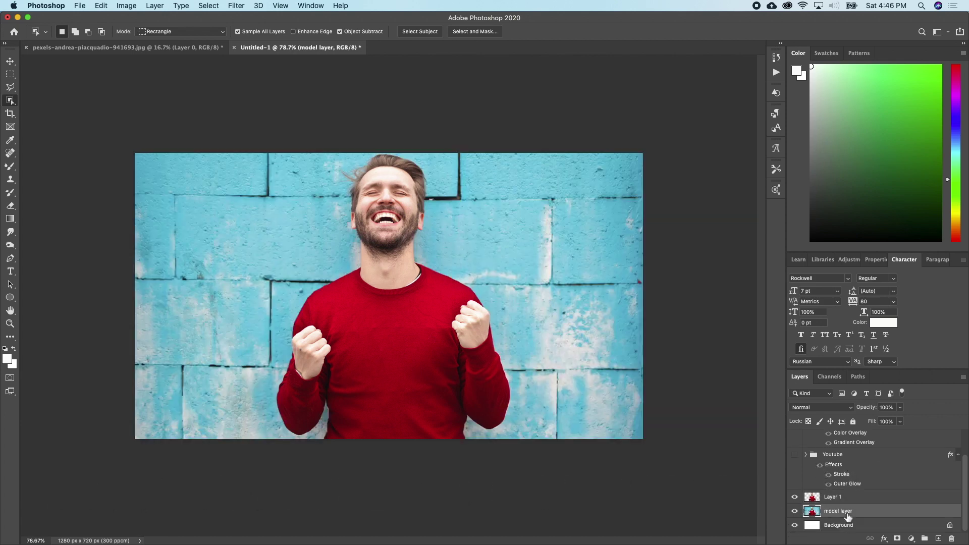
right_click(838, 511)
left_click(769, 242)
Apply a Gaussian Blur with a radius of 8.2 pixels to the model layer.
left_click(875, 499)
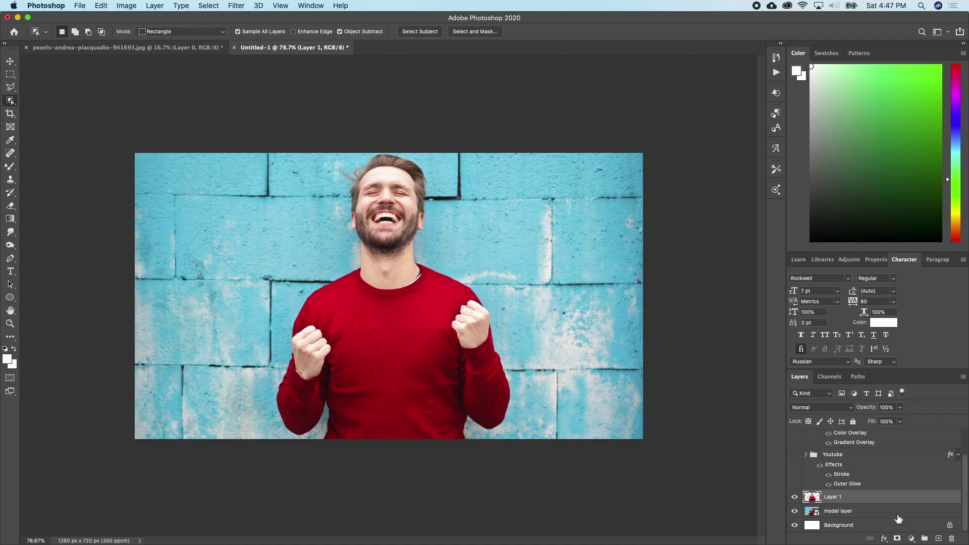
left_click(893, 512)
left_click(236, 6)
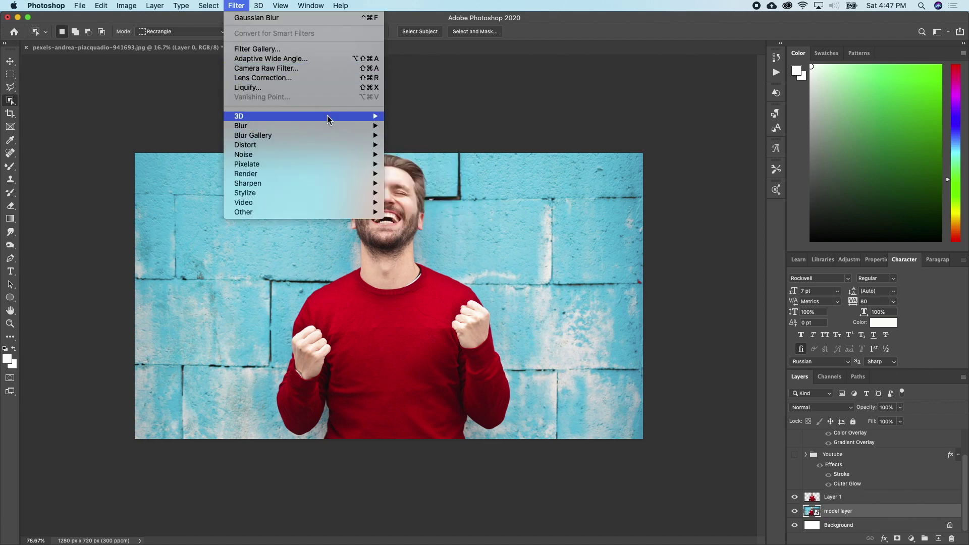
mouse_move(373, 135)
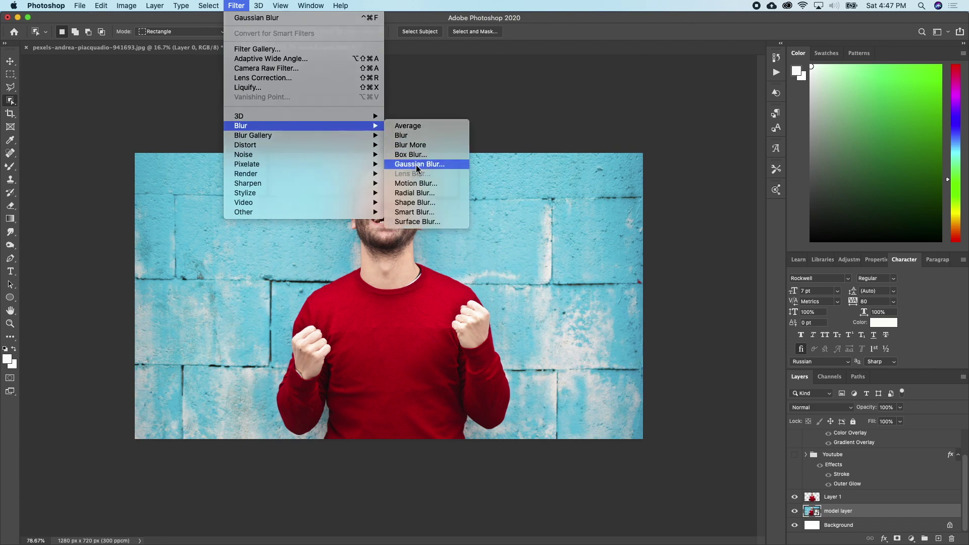
left_click(417, 165)
mouse_move(446, 256)
left_mouse_down()
mouse_move(430, 257)
mouse_move(459, 257)
mouse_move(449, 253)
left_mouse_up()
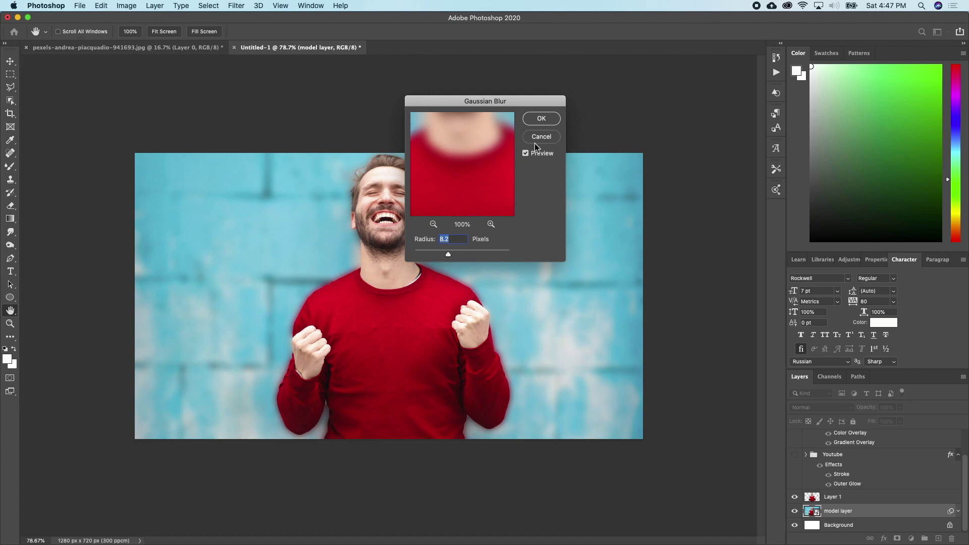
left_click(541, 119)
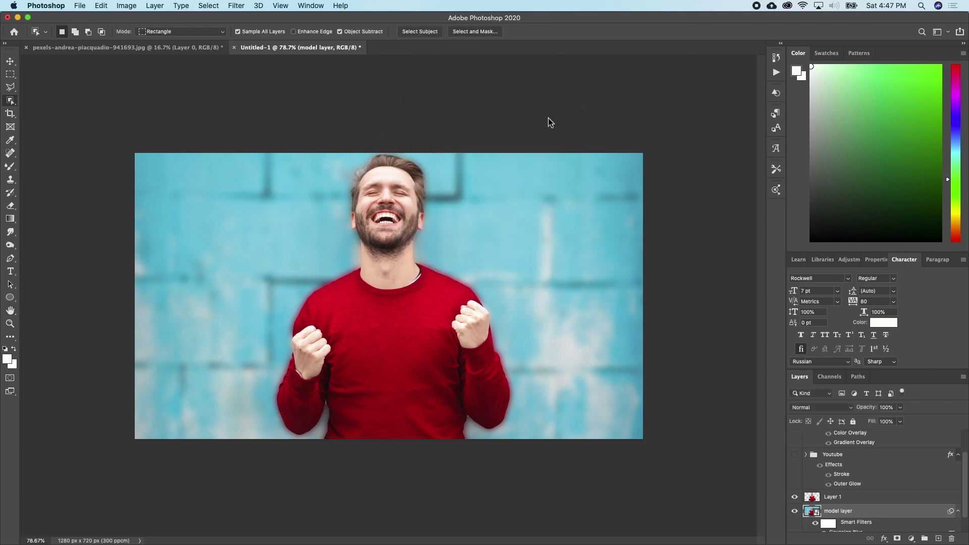
Make the Youtube and Photoshop text groups visible again.
scroll(872, 469, "up", 3)
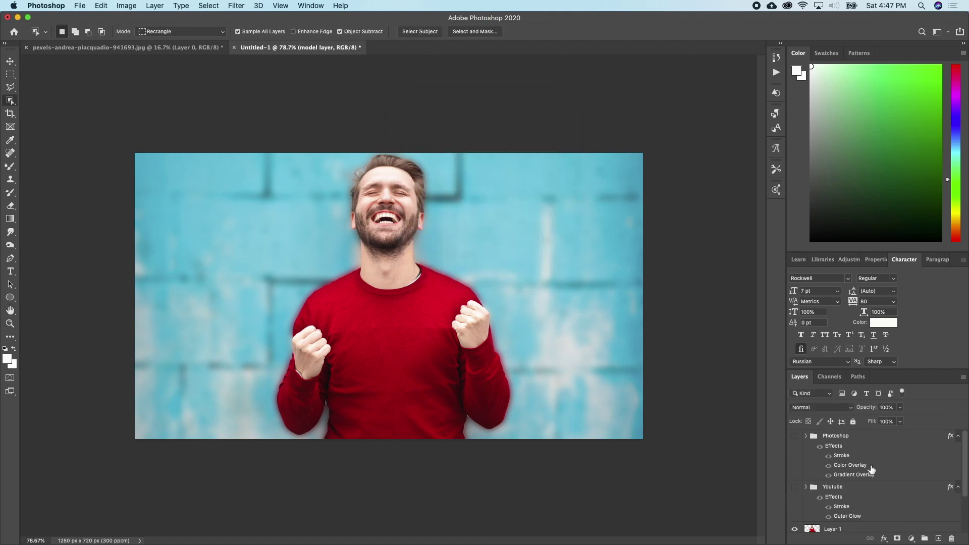
left_click(794, 487)
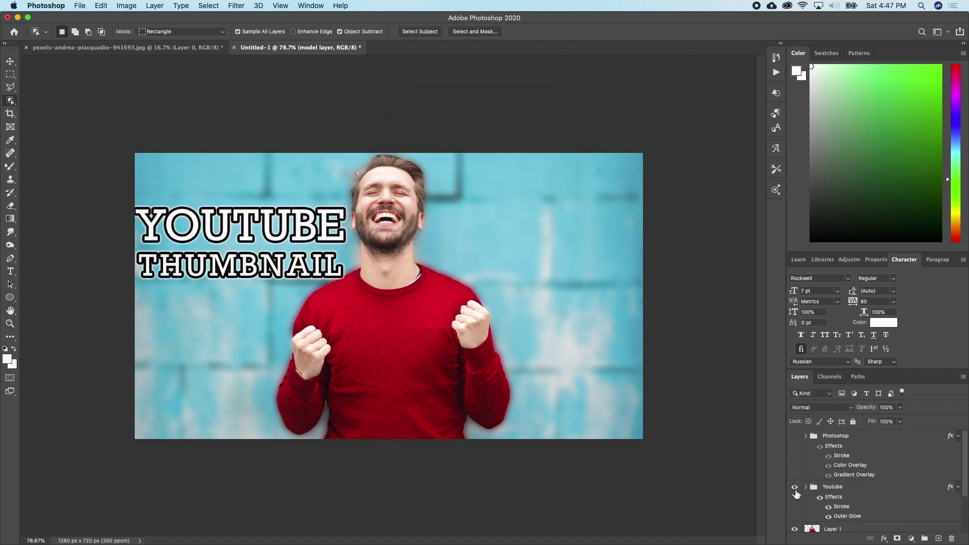
left_click(795, 436)
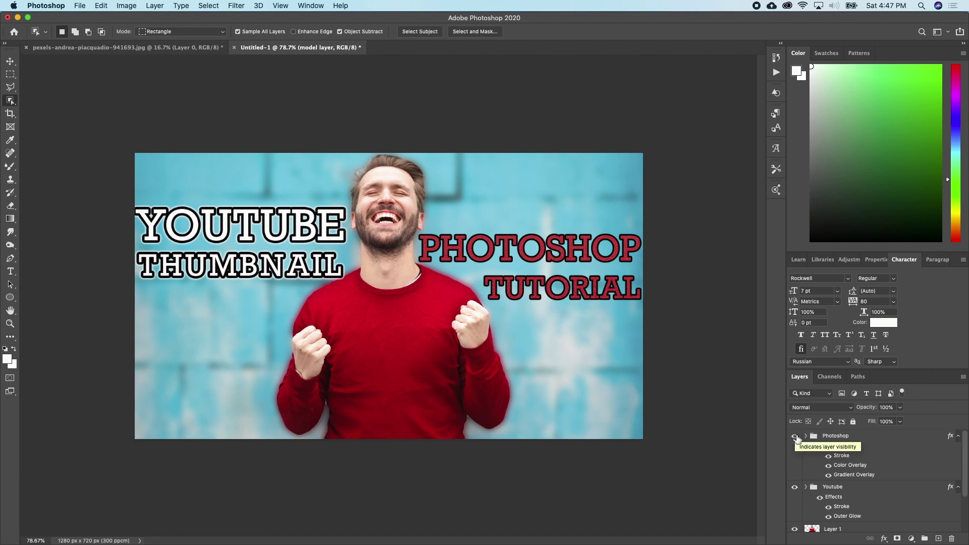
Add a white Outer Glow to the man's cutout layer with its size reduced to 8 px.
scroll(862, 502, "down", 3)
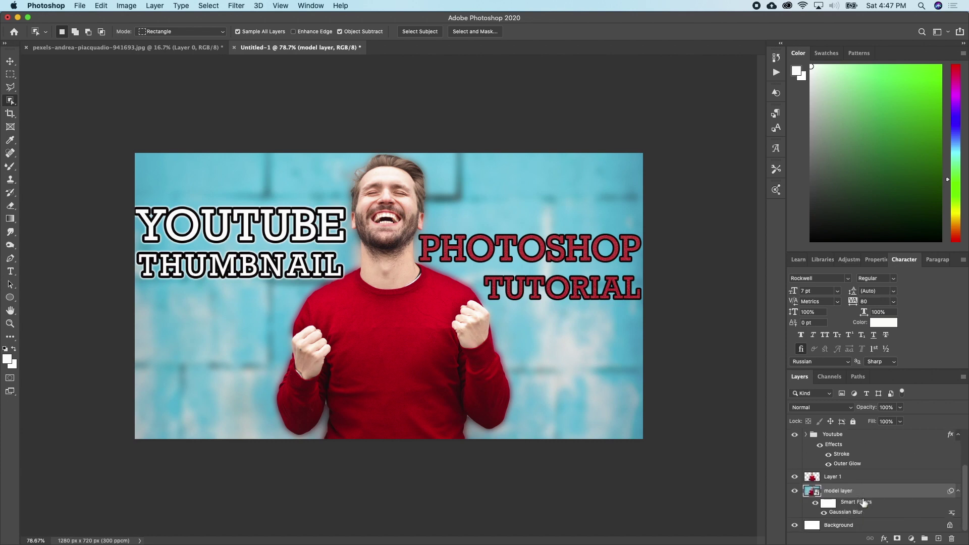
left_click(852, 478)
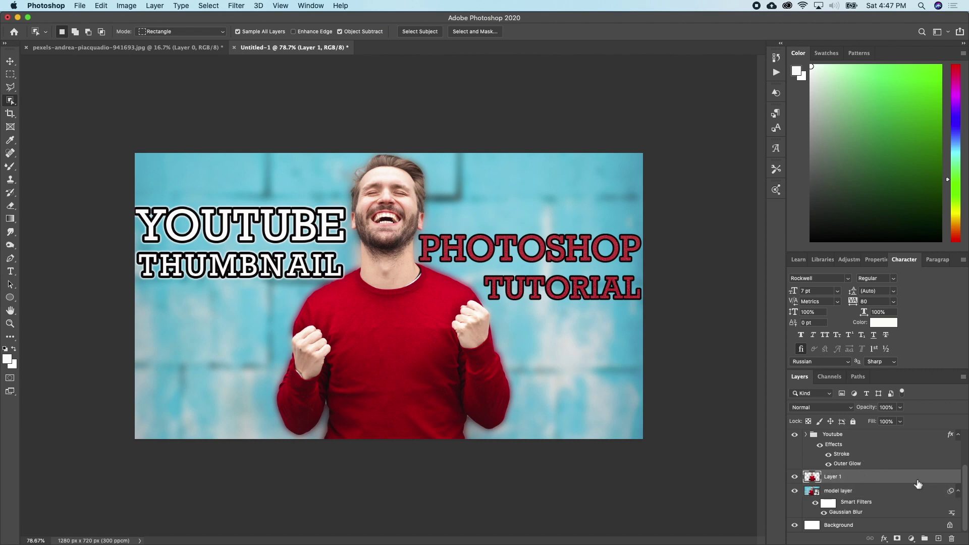
double_click(950, 479)
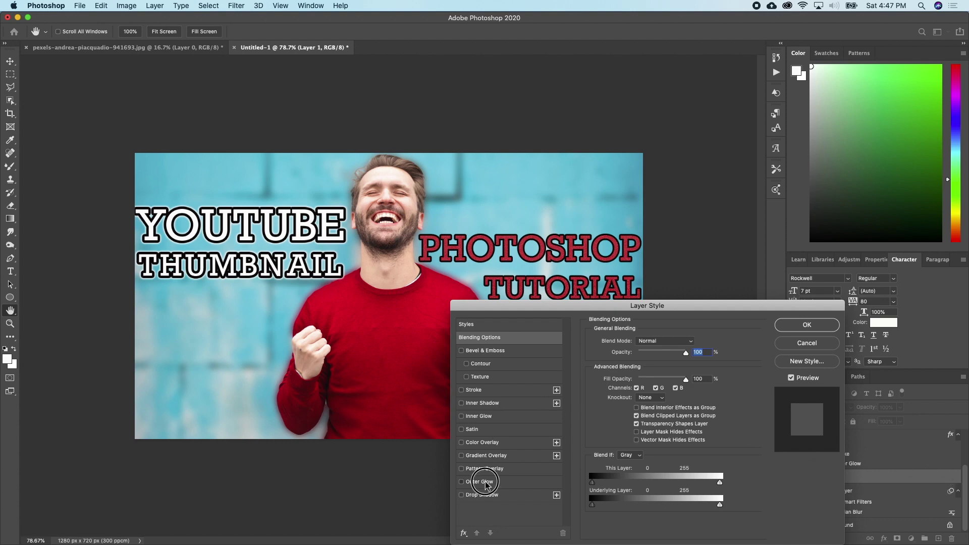
left_click(486, 481)
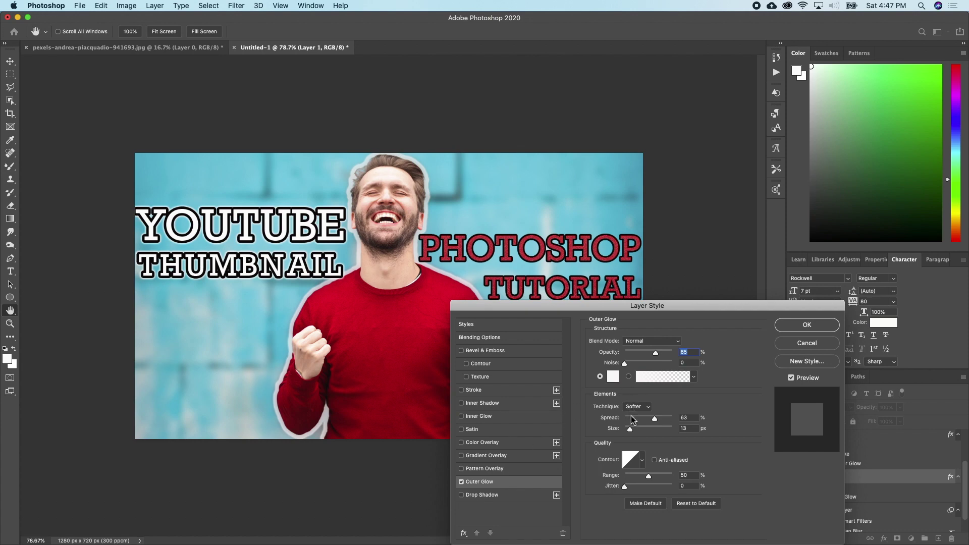
mouse_move(630, 428)
left_mouse_down()
mouse_move(646, 432)
mouse_move(629, 433)
left_mouse_up()
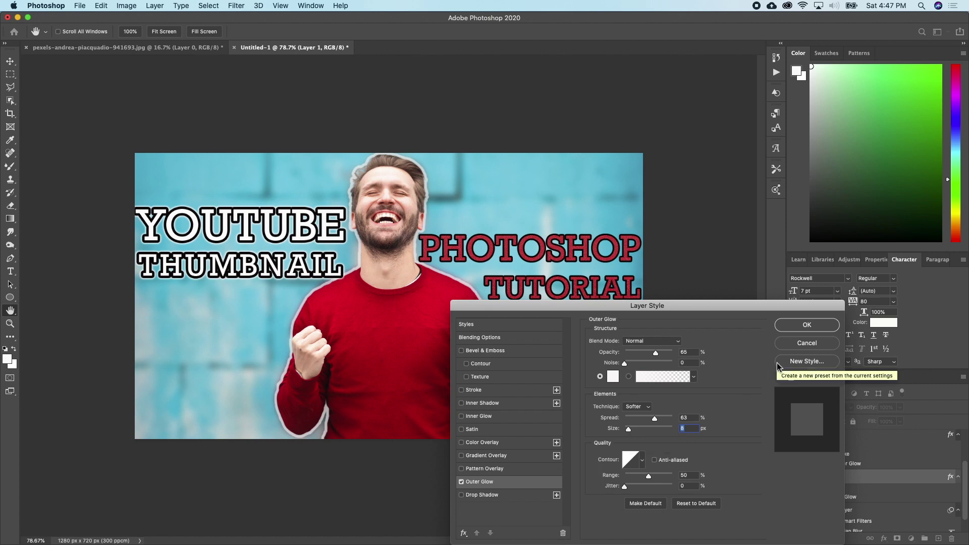
left_click(813, 327)
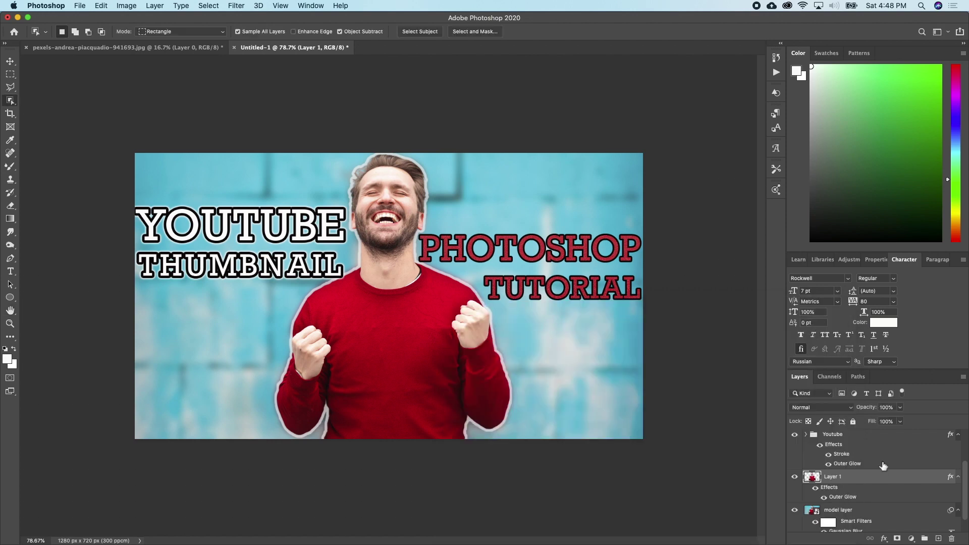
Add a white Outer Glow with 63% spread and 13 px size to the Photoshop group.
scroll(891, 469, "up", 2)
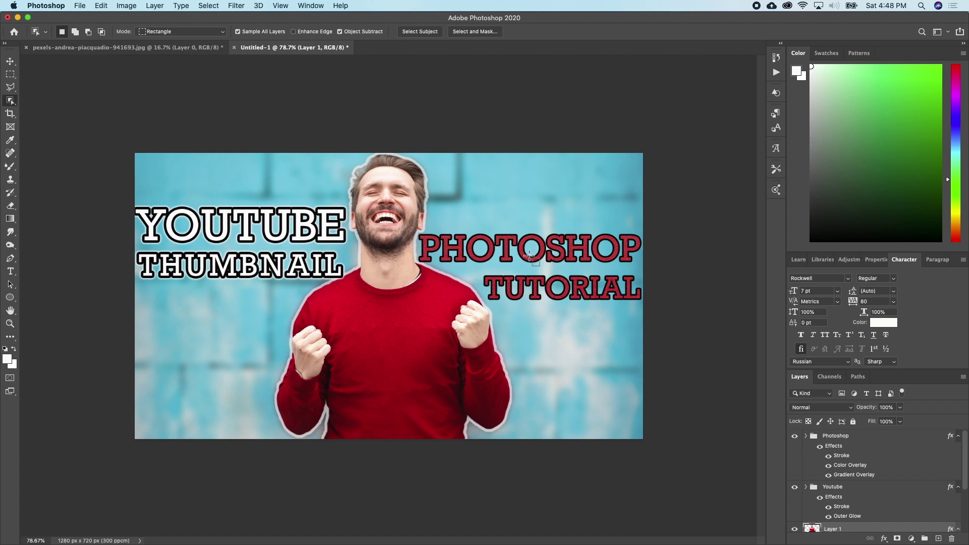
left_click(845, 439)
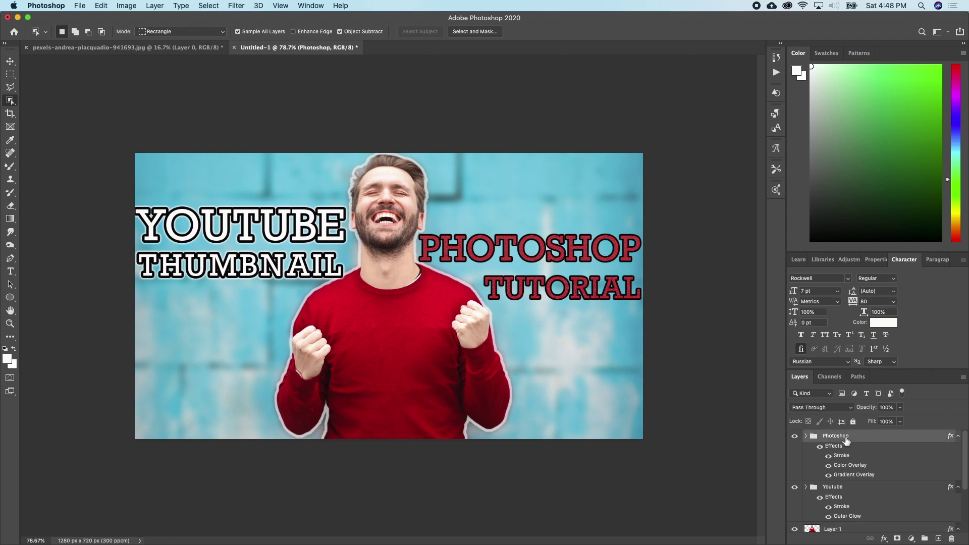
double_click(937, 437)
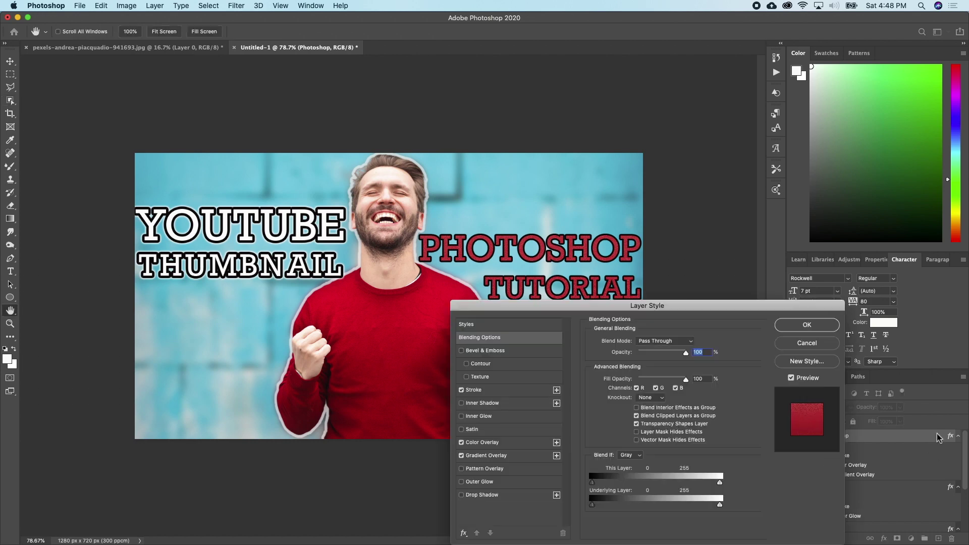
left_click(478, 485)
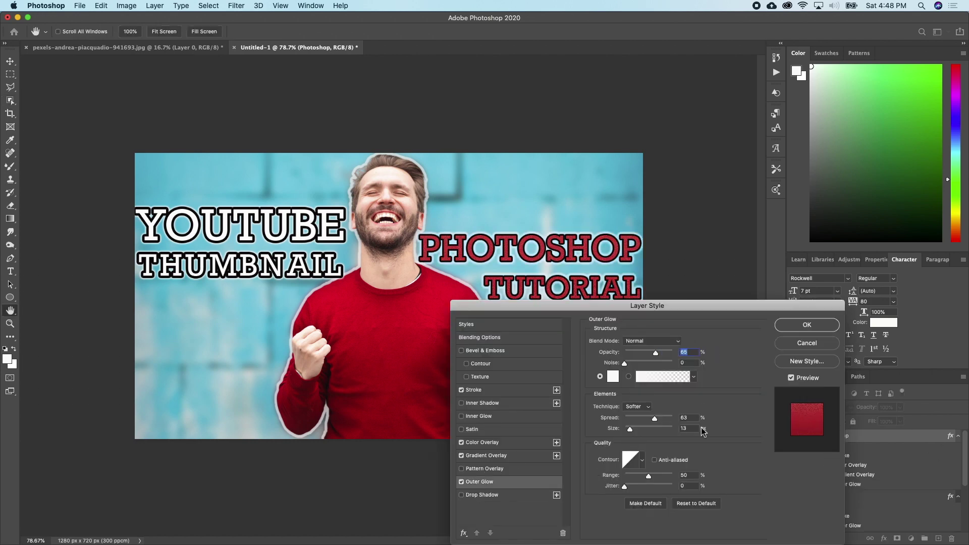
left_click(818, 327)
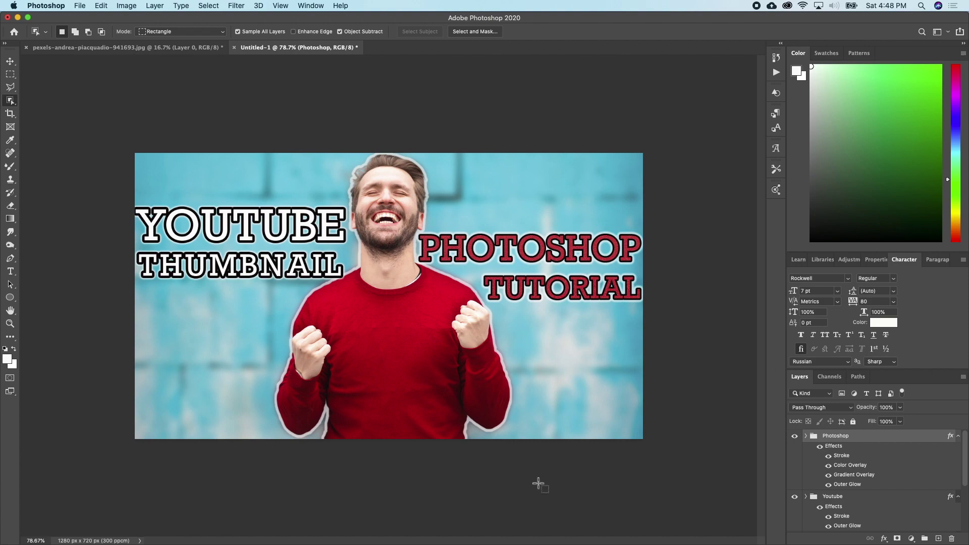
Switch to Chrome, browse the youtube logo png image results and open the stickpng page of the YouTube Play Logo.
left_click(350, 534)
scroll(370, 249, "down", 1)
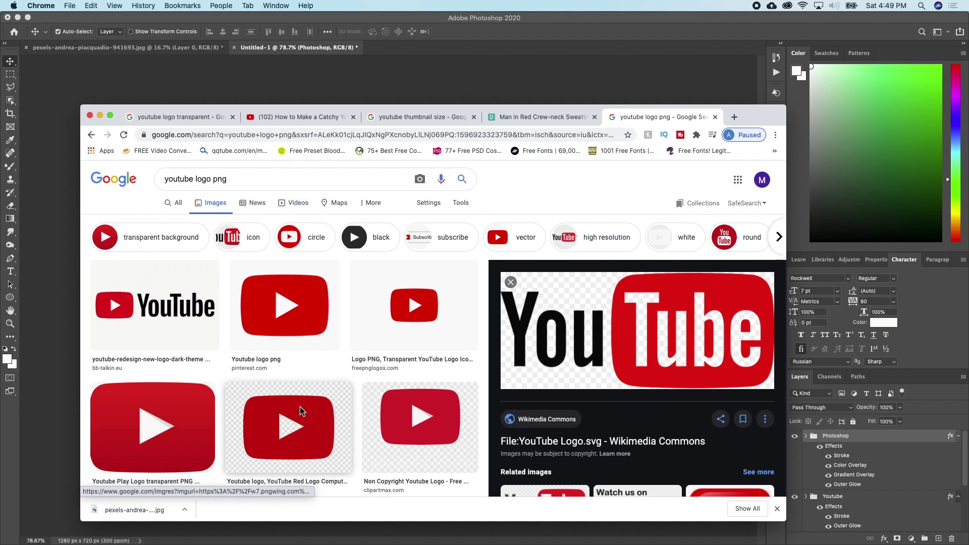
scroll(300, 409, "down", 10)
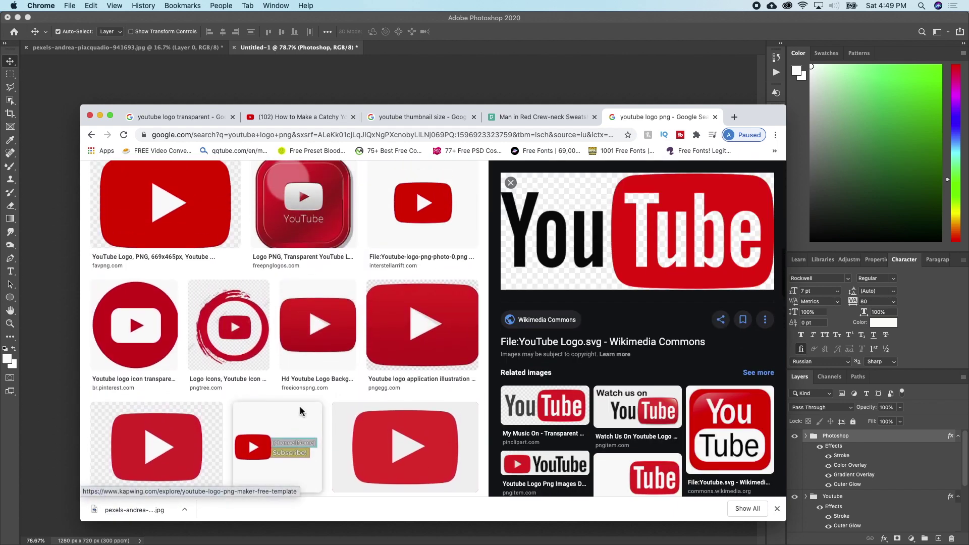
scroll(299, 407, "up", 10)
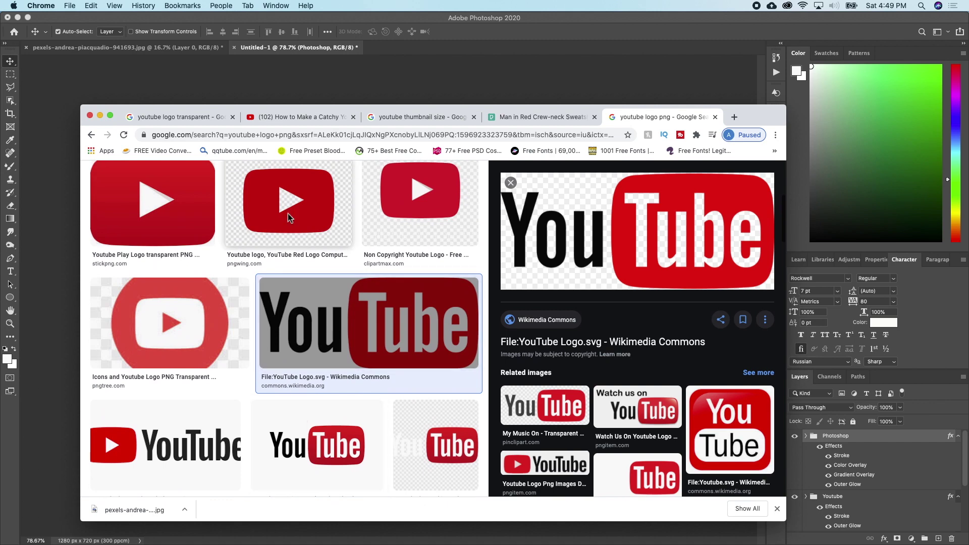
left_click(213, 261)
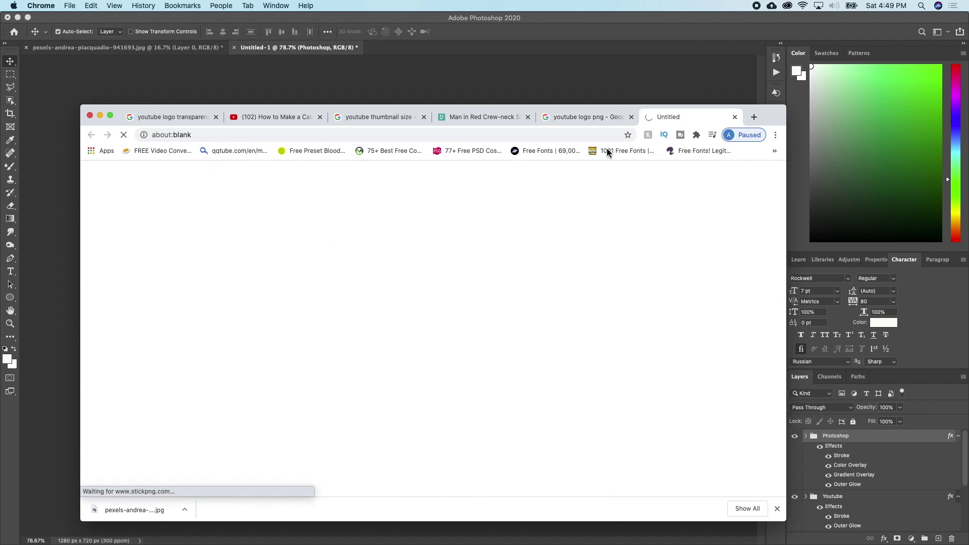
Close the stickpng page, bring the Wikimedia Commons YouTube logo into Photoshop's Untitled-1 document and place it below the THUMBNAIL text.
left_click(734, 117)
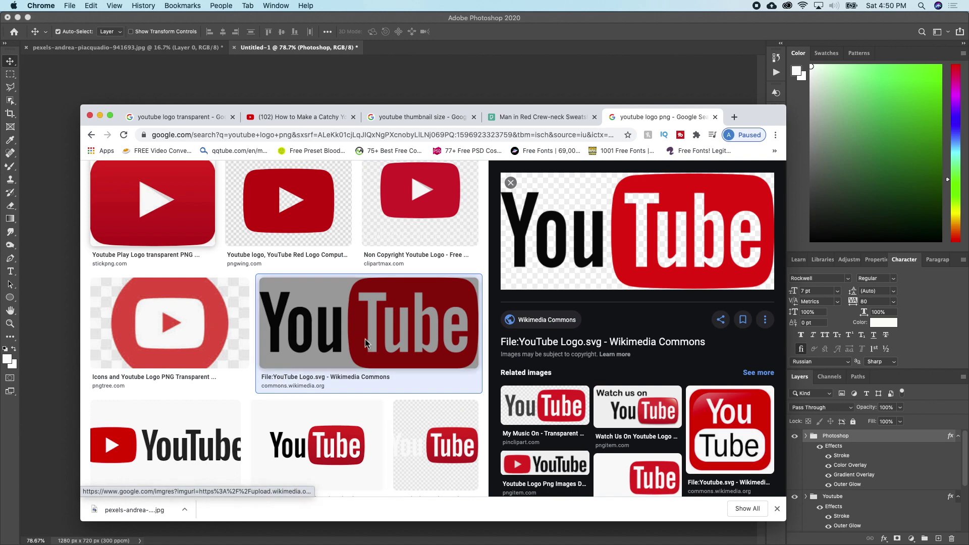
left_click_drag(386, 328, 445, 80)
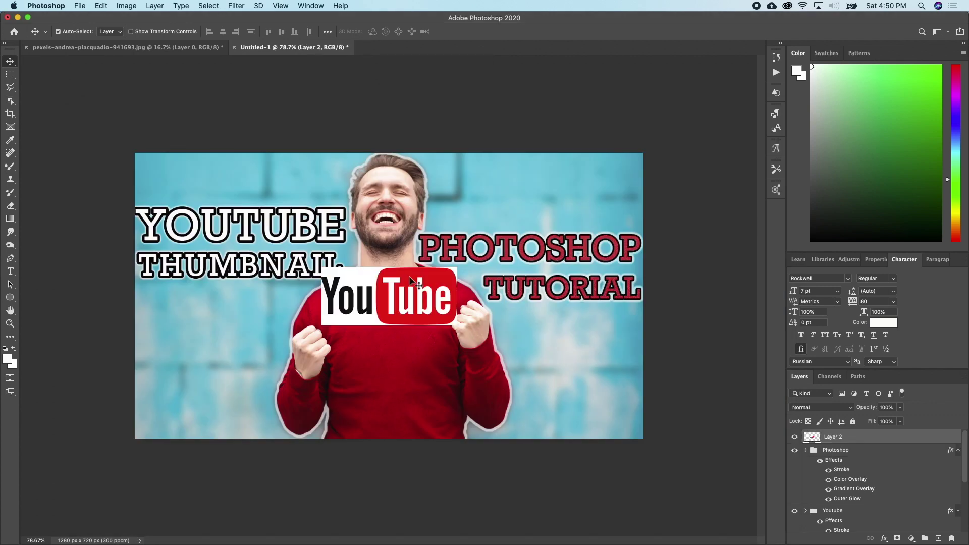
left_click_drag(399, 302, 221, 342)
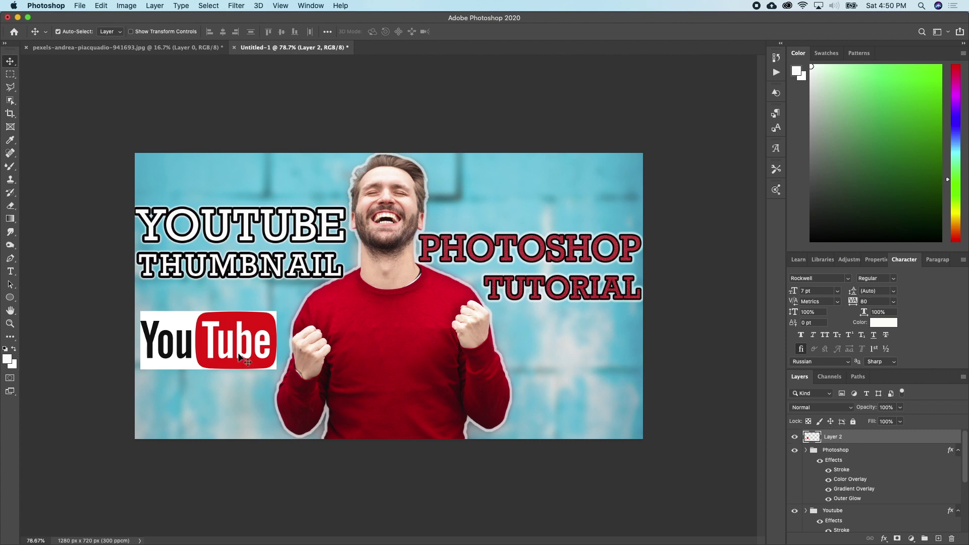
left_click_drag(229, 359, 230, 348)
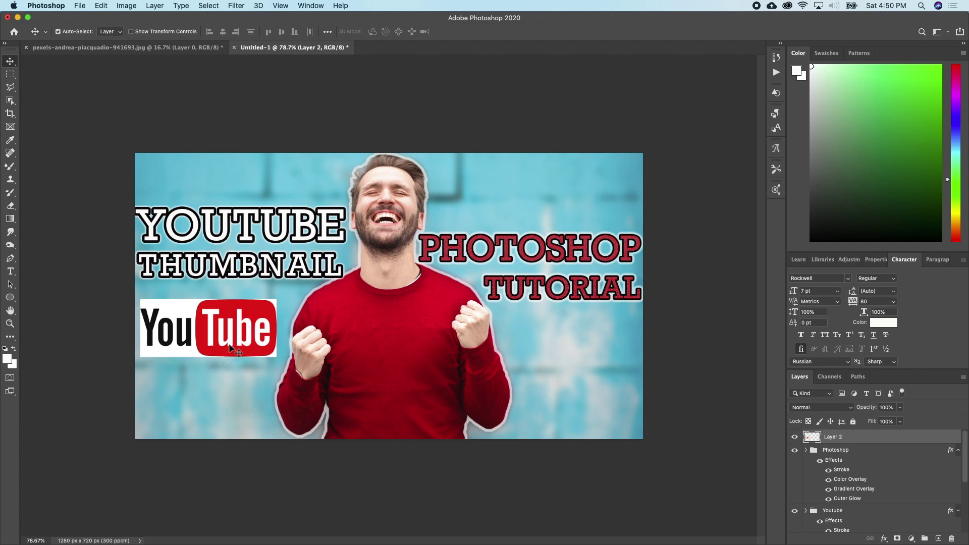
Scale the YouTube logo up slightly with Free Transform, keeping it below the THUMBNAIL text beside the man's fist.
key("super+t")
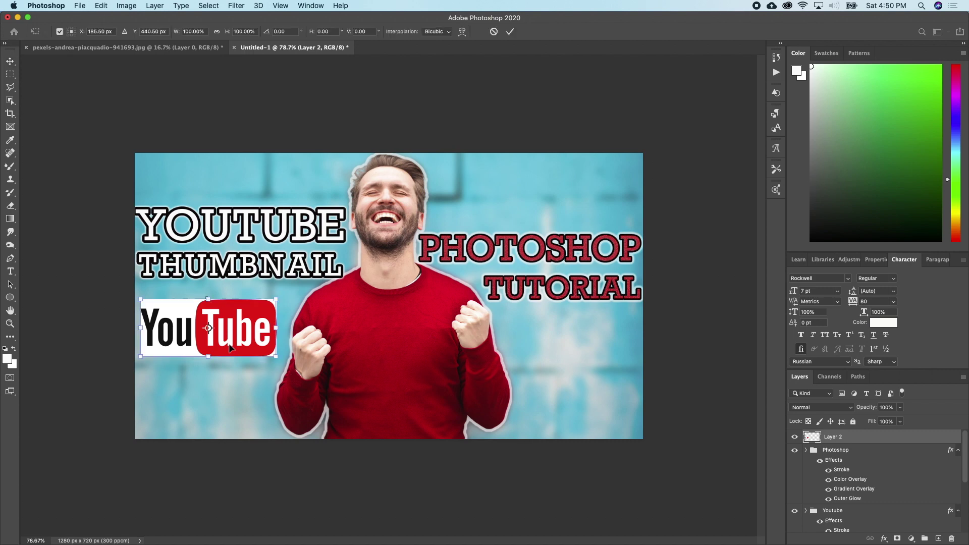
left_click_drag(275, 297, 238, 323)
key("Return")
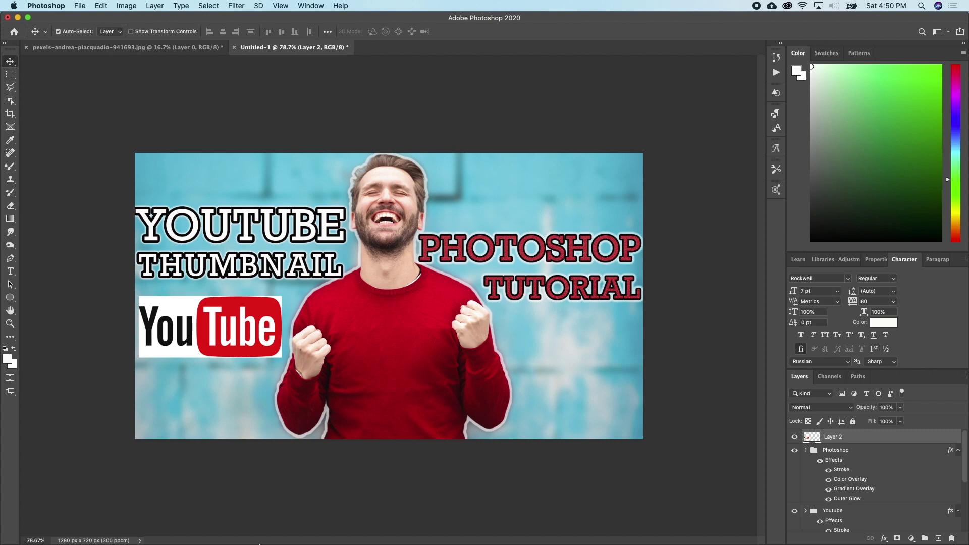
Switch to Chrome, browse the photoshop logo png image results and bring the Wikipedia Ps logo into Photoshop's Untitled-1 document.
key("super+Tab")
scroll(322, 362, "down", 5)
scroll(322, 361, "up", 6)
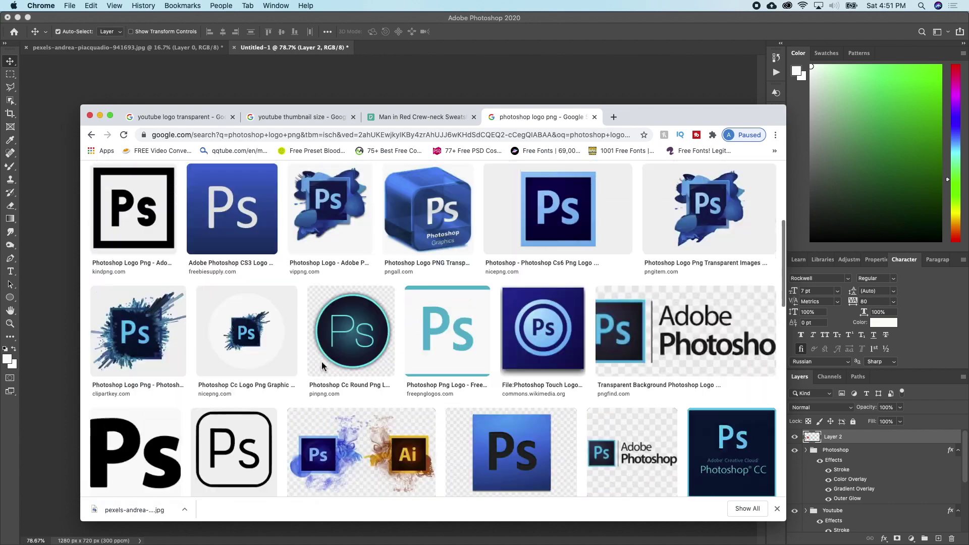
scroll(322, 362, "up", 1)
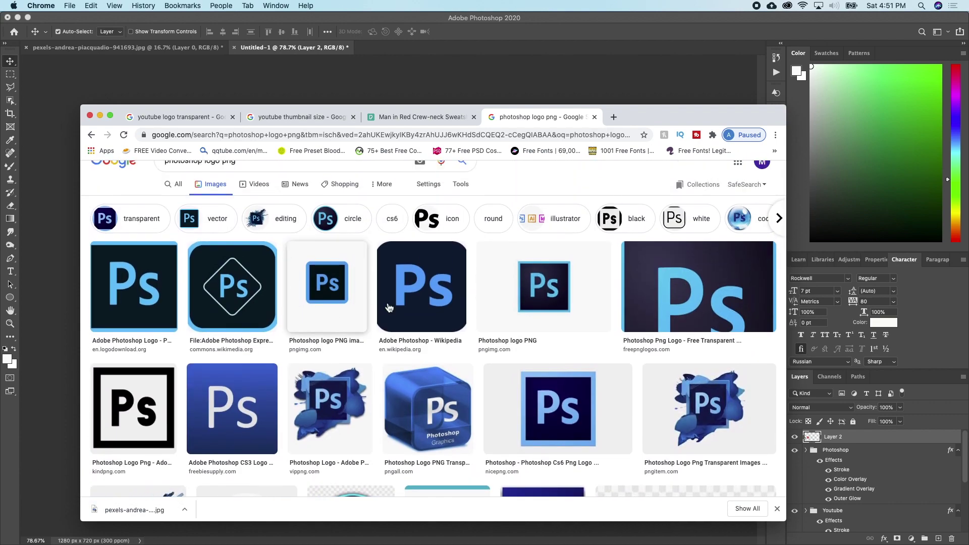
left_click(418, 301)
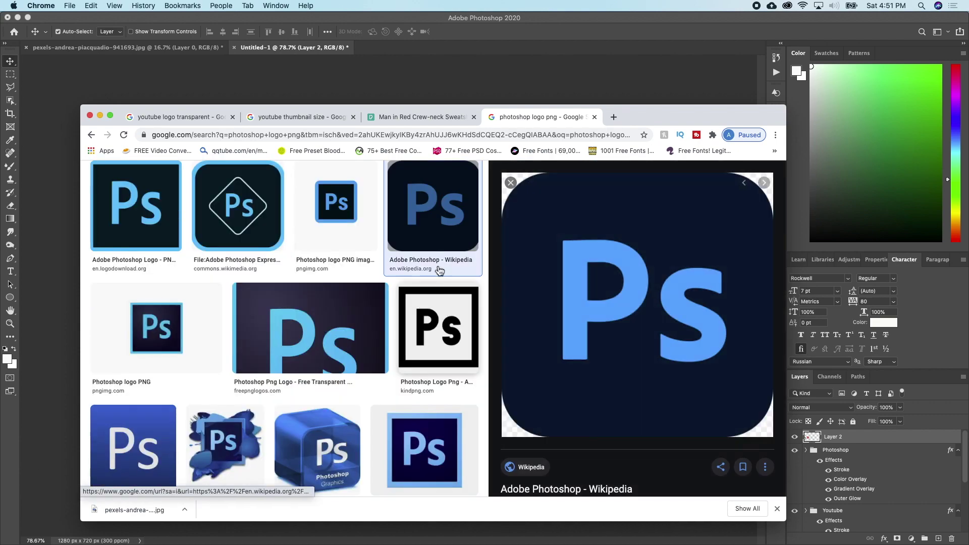
left_click_drag(433, 226, 454, 92)
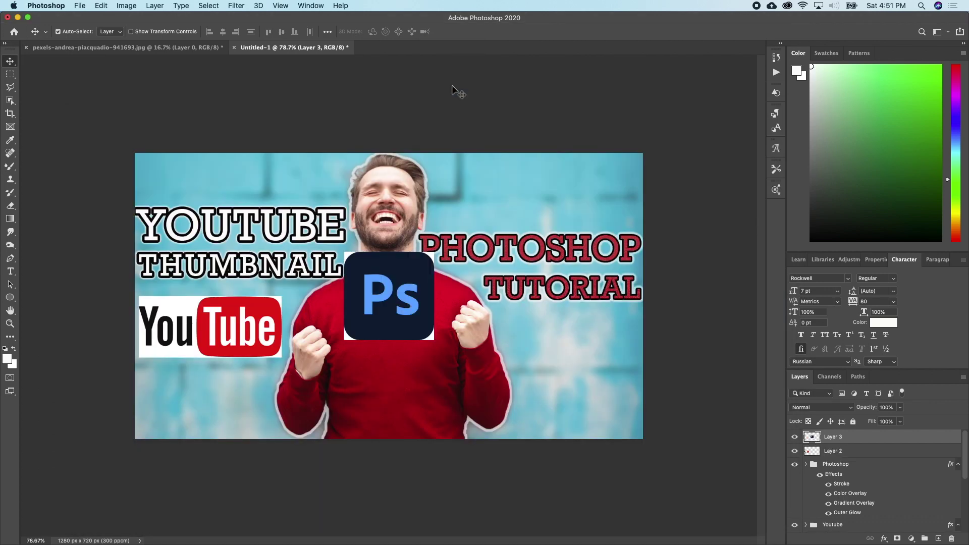
Scale the Ps logo down and place it in the canvas's upper-right corner, above the PHOTOSHOP text.
left_click_drag(454, 347, 583, 379)
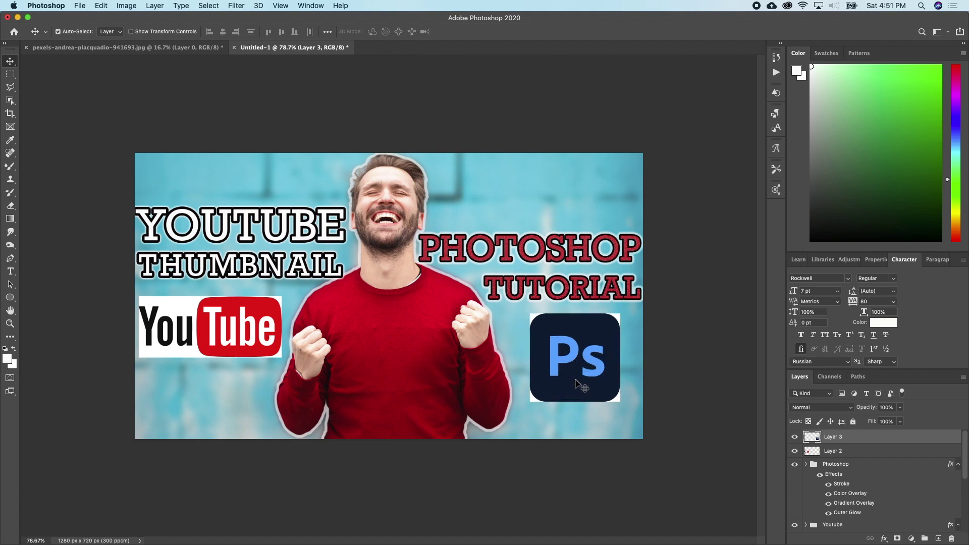
left_click_drag(597, 385, 601, 398)
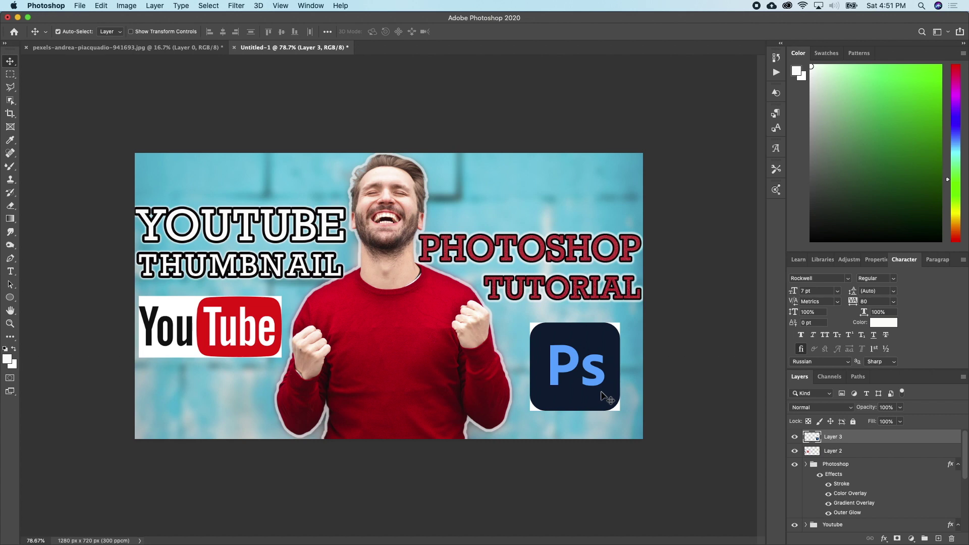
key("super+t")
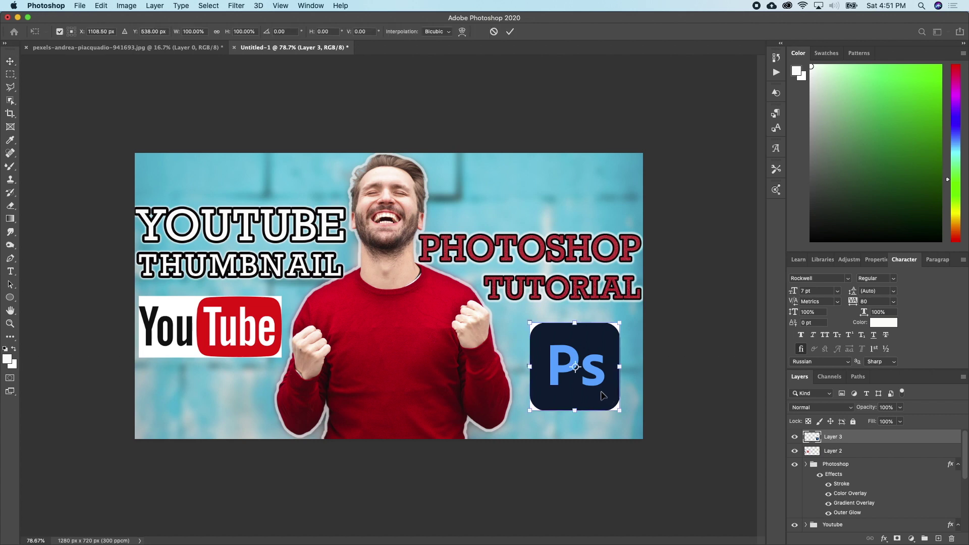
left_click_drag(621, 322, 616, 354)
key("super+z")
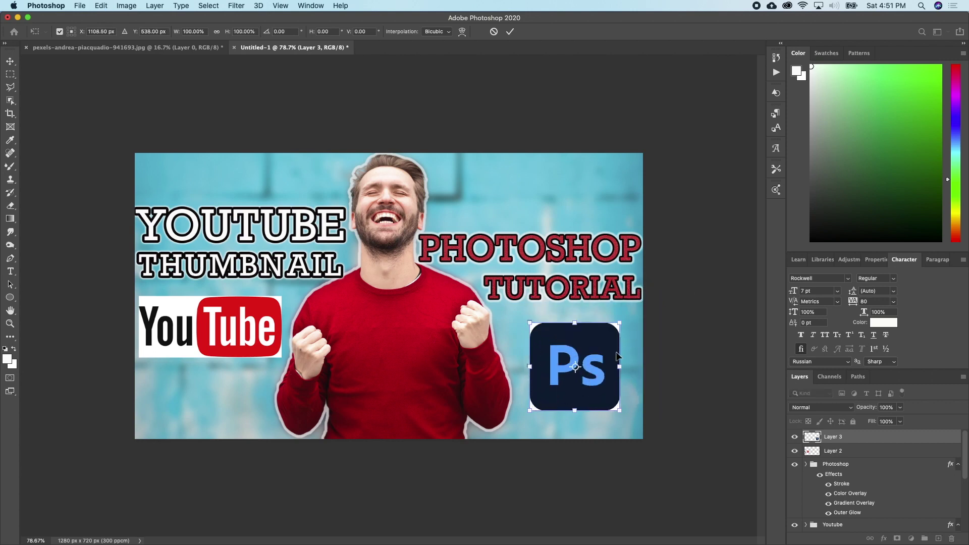
left_click_drag(620, 323, 624, 182)
key("Return")
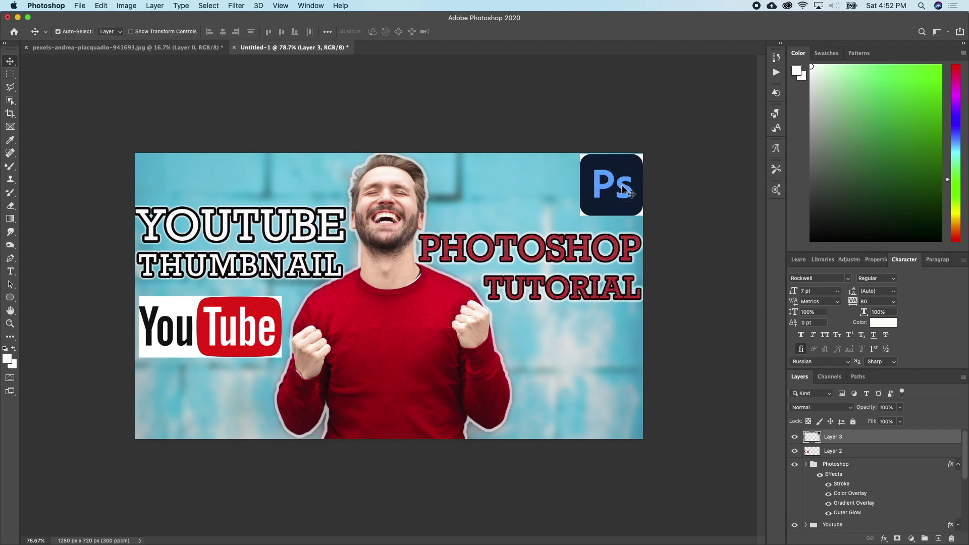
Nudge the Ps logo to align near the canvas's right edge and set its layer's blend mode to Darken.
left_click_drag(622, 188, 620, 188)
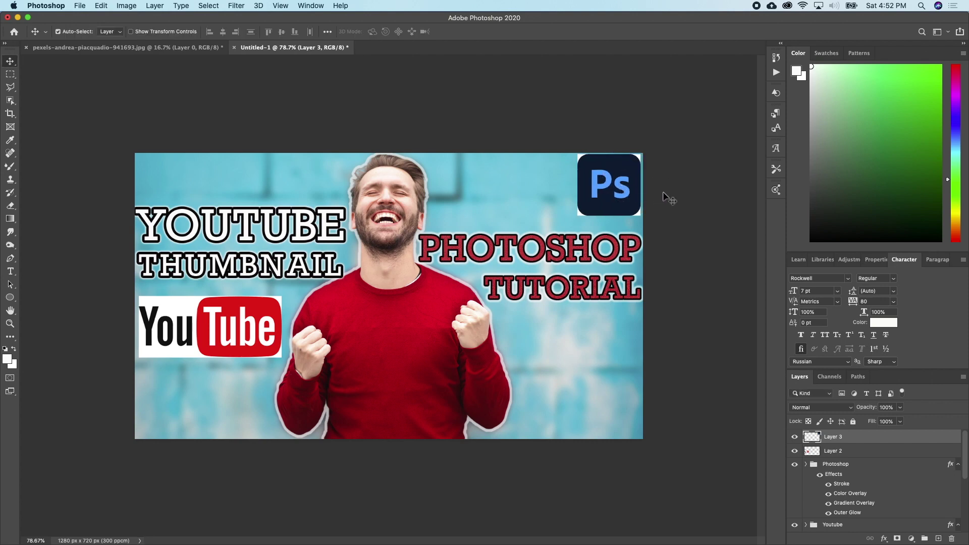
key("Right")
key("Right")
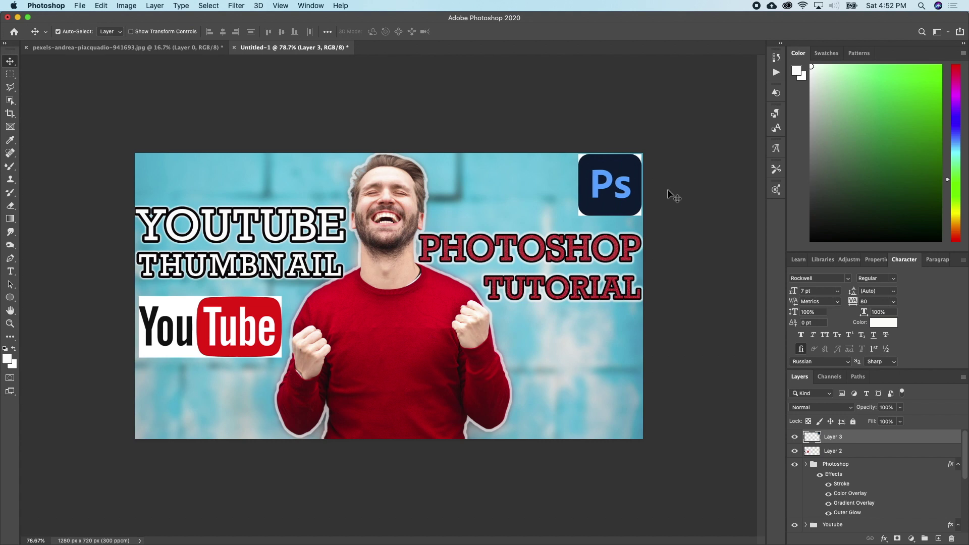
key("Right")
left_click(851, 407)
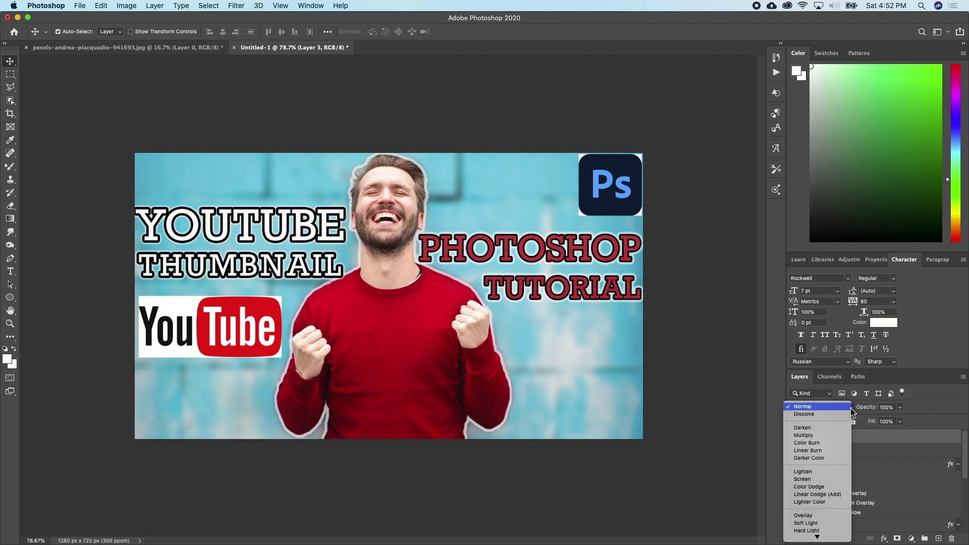
left_click(836, 430)
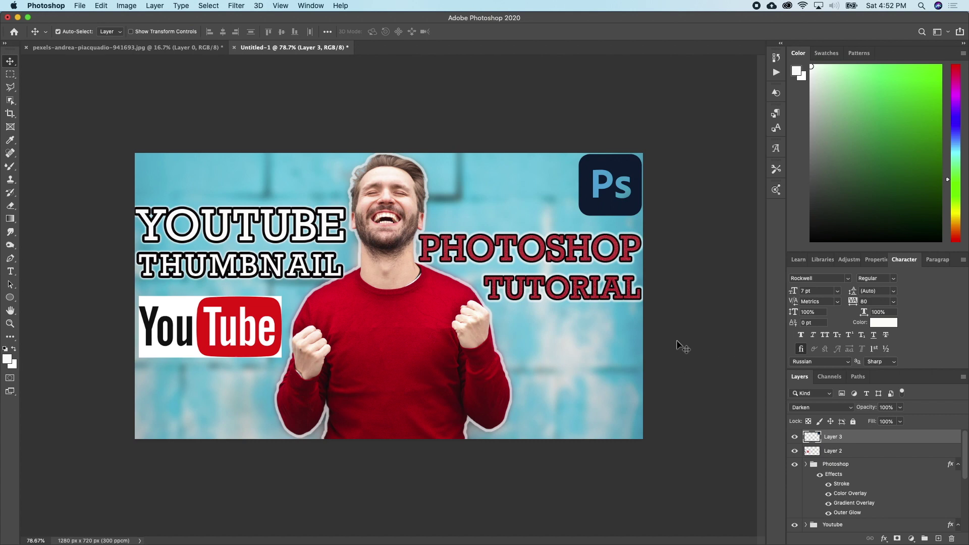
Set the YouTube logo layer's blend mode to Darker Color and move the logo slightly up and to the right.
key("alt+bracketleft")
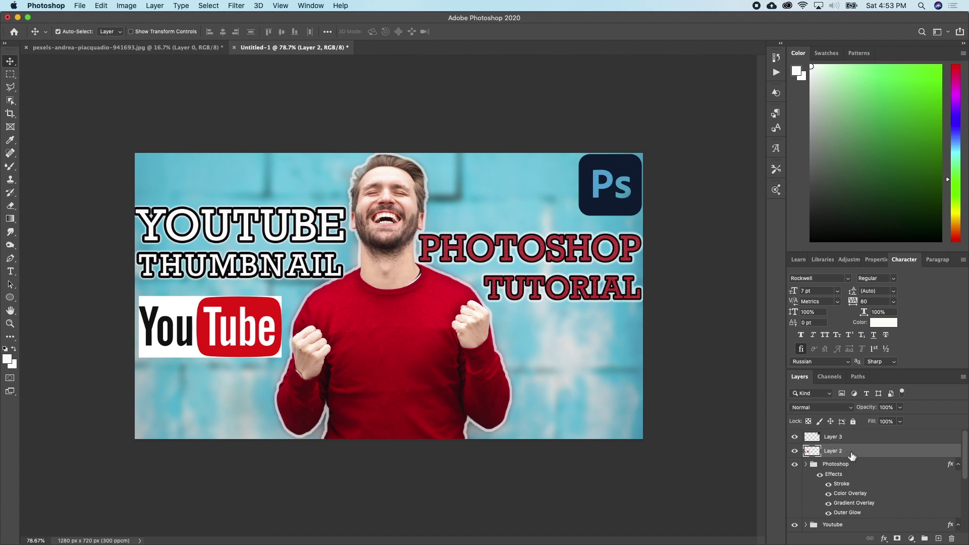
left_click(852, 408)
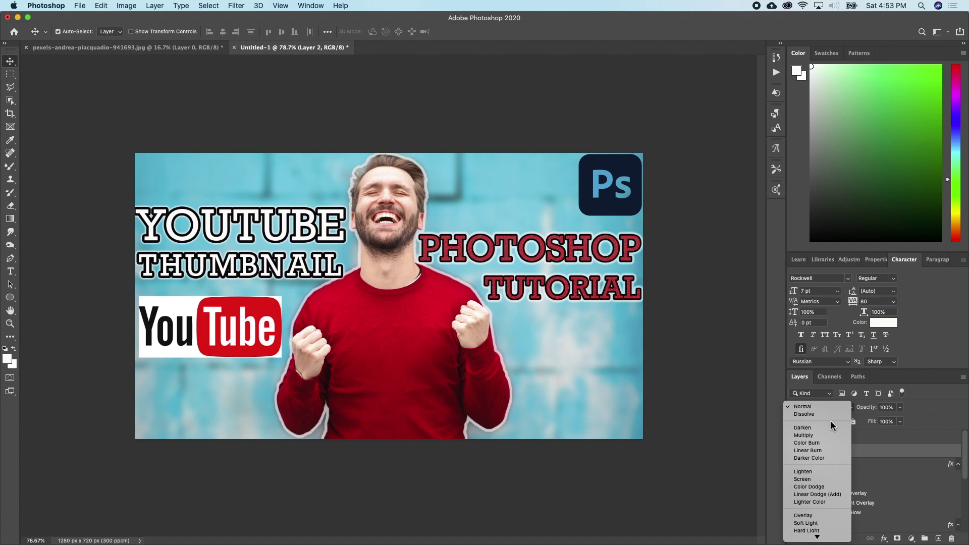
left_click(828, 459)
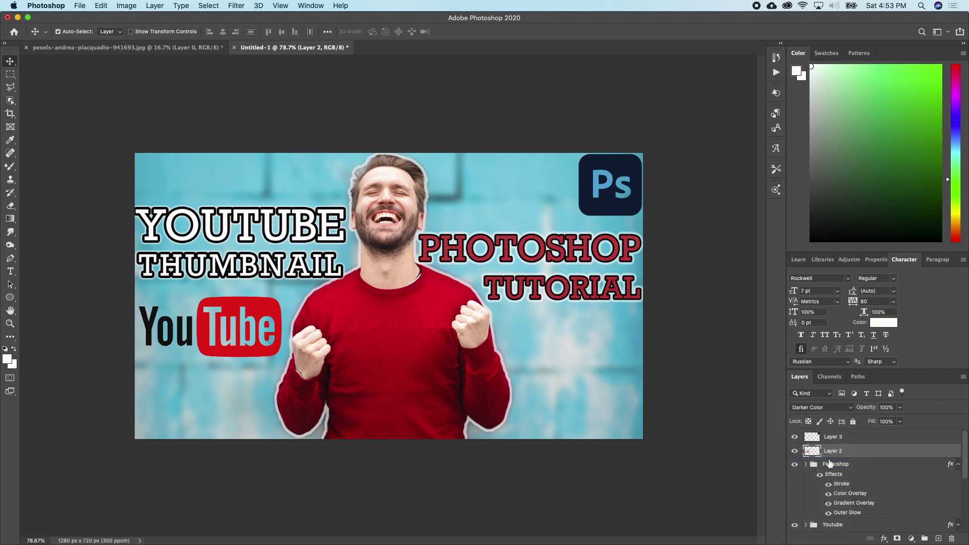
mouse_move(232, 311)
left_mouse_down()
mouse_move(244, 313)
mouse_move(258, 266)
mouse_move(326, 318)
mouse_move(232, 319)
mouse_move(249, 286)
mouse_move(239, 297)
left_mouse_up()
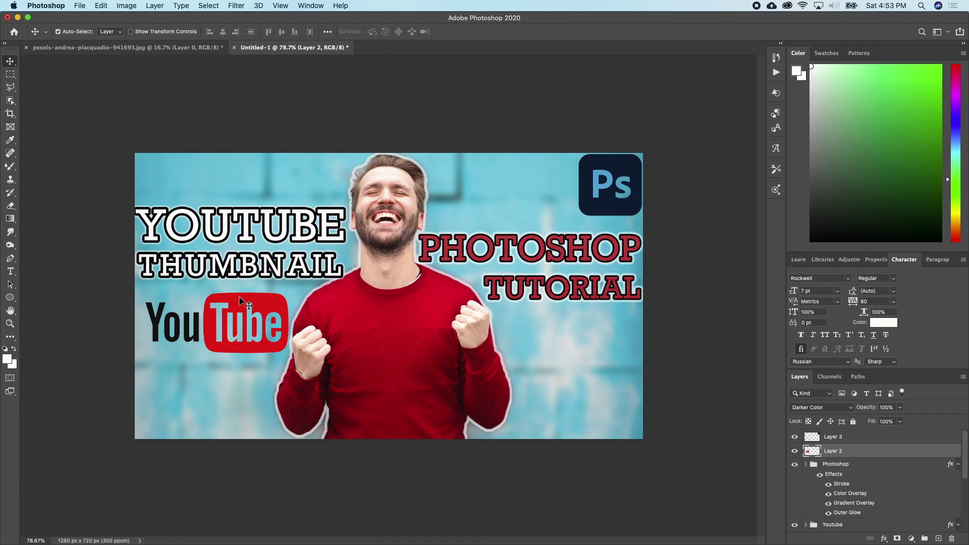